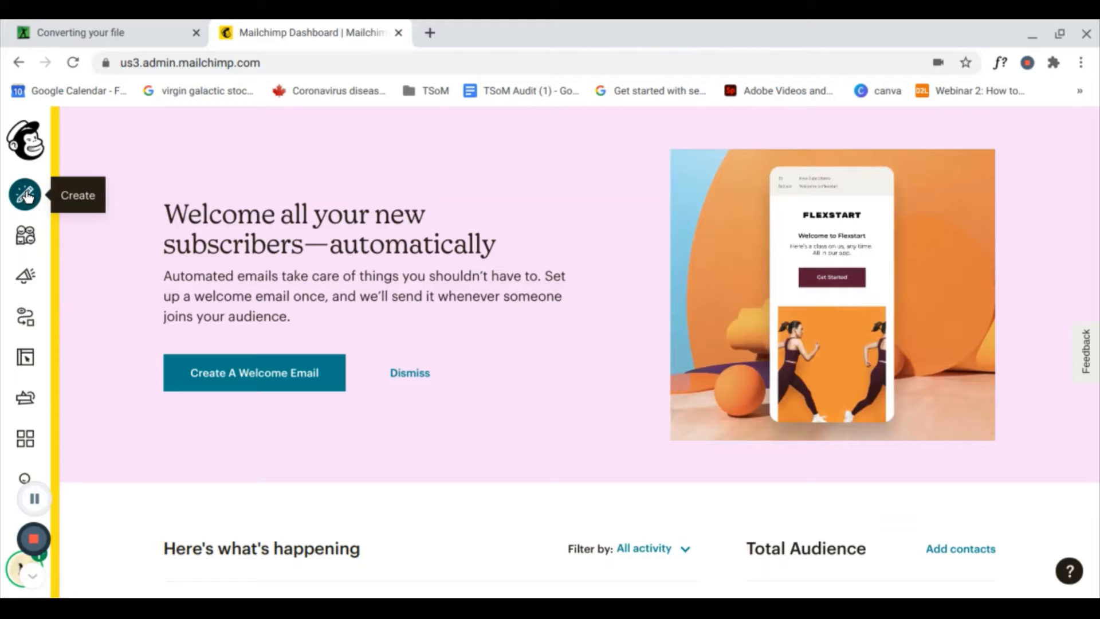
# Step: Create a regular email campaign named "Recording of Canadian Space Summit" and begin editing its draft
pyautogui.click(25, 196)
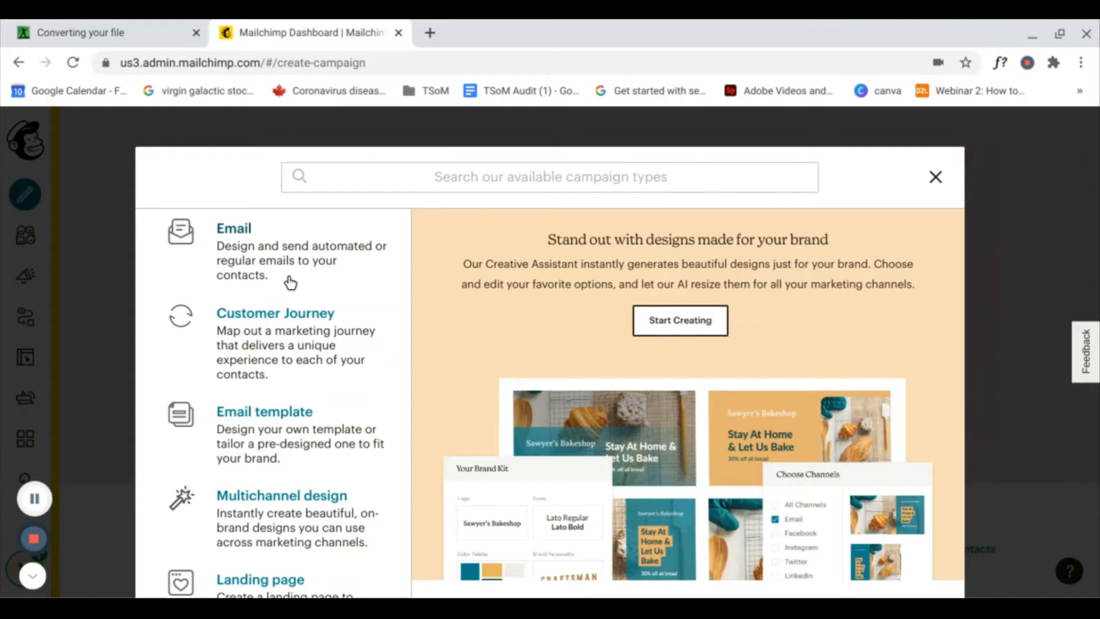
pyautogui.click(285, 247)
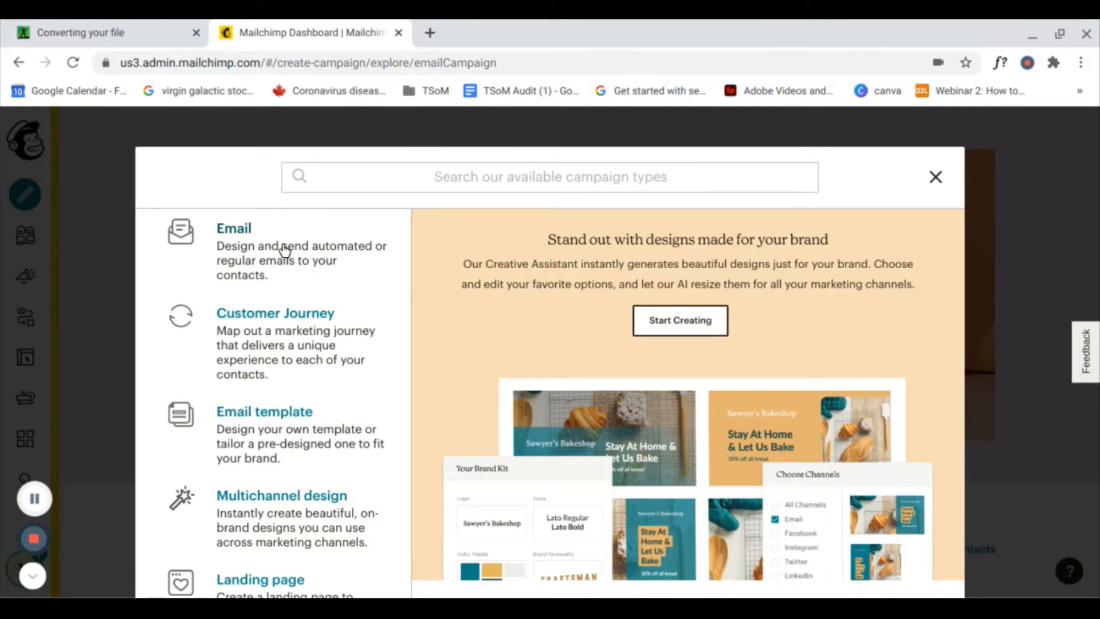
pyautogui.click(706, 326)
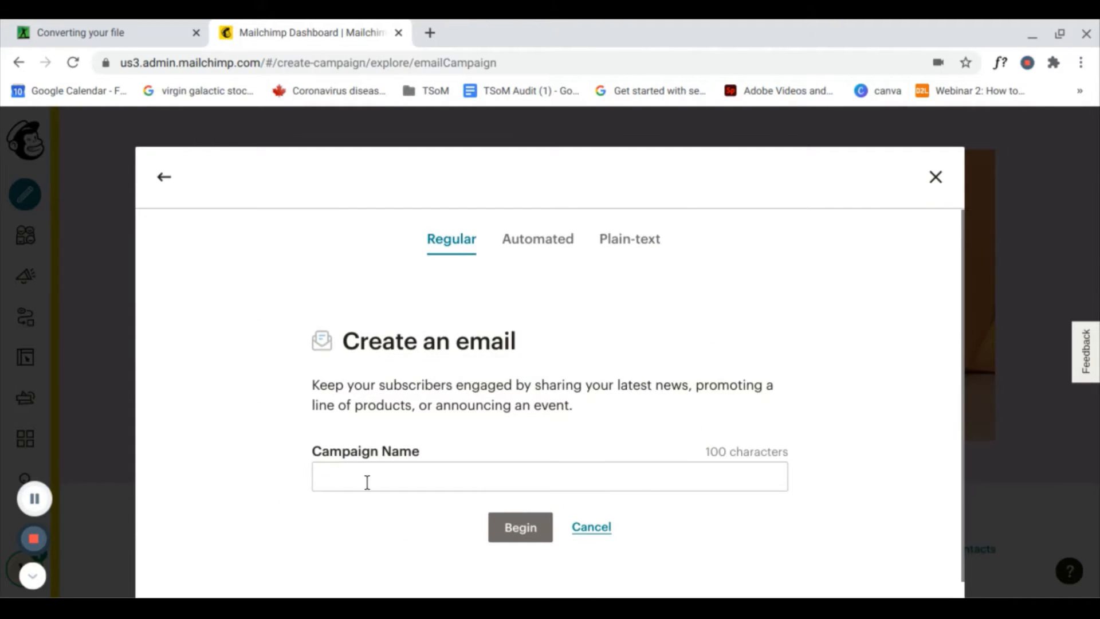
pyautogui.click(367, 484)
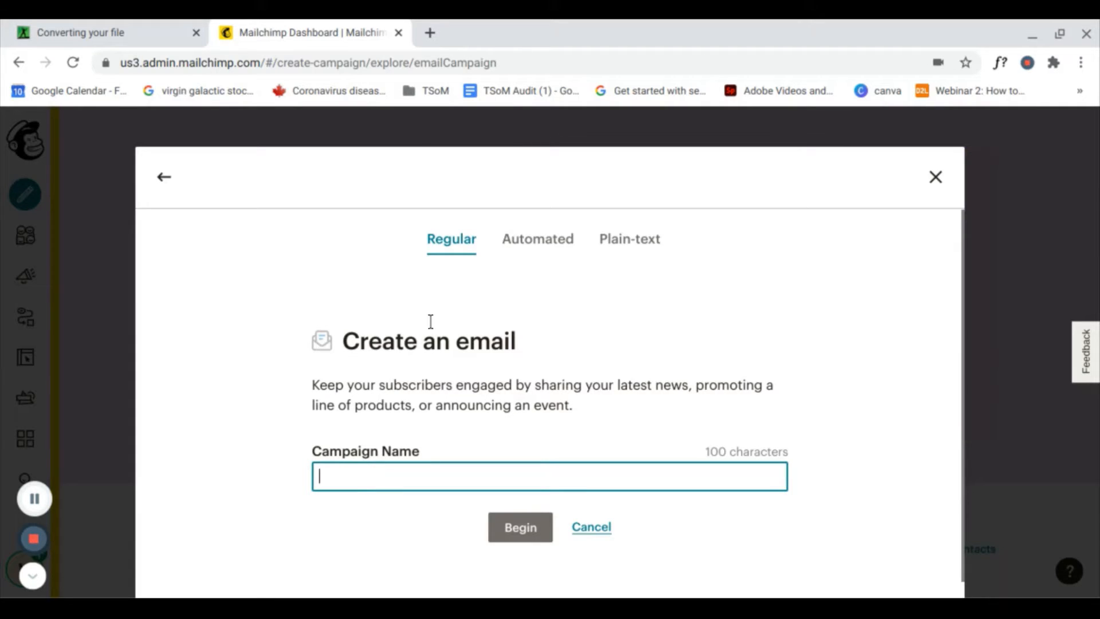
pyautogui.write('Recording of Canadian Space Summit')
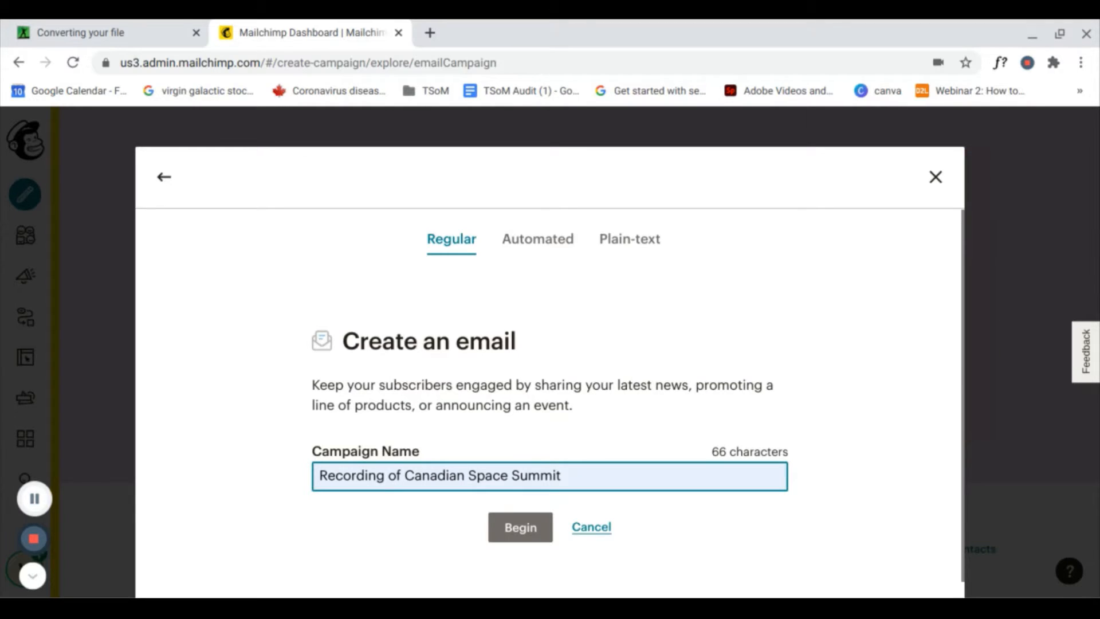
pyautogui.click(539, 533)
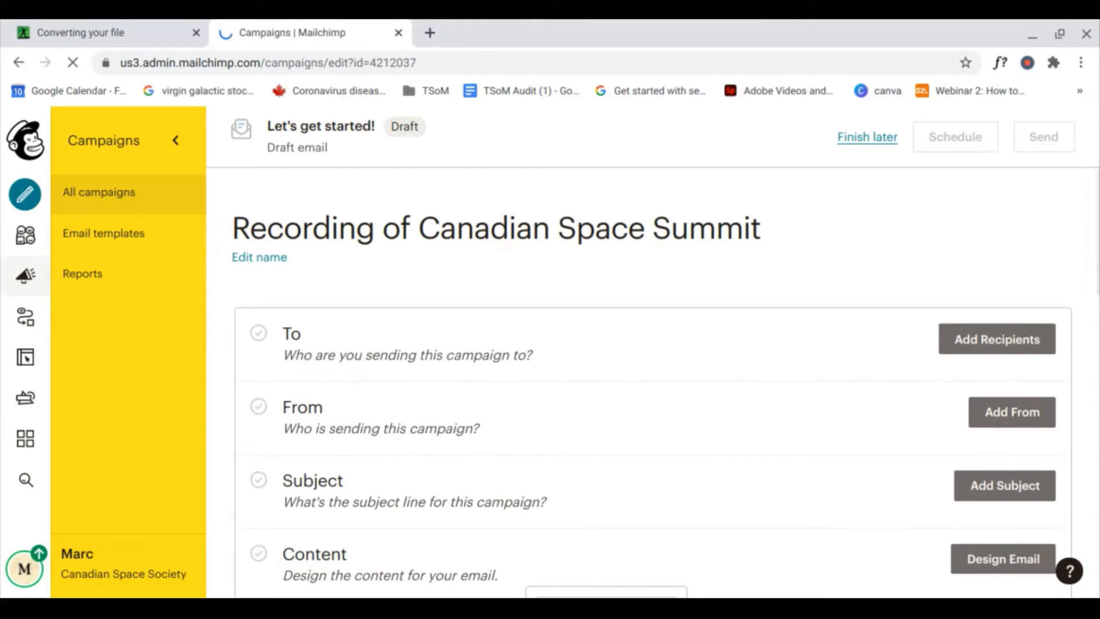
# Step: Add recipients to the campaign by choosing the Gazette Weekly audience
pyautogui.scroll(-1, 653, 382)
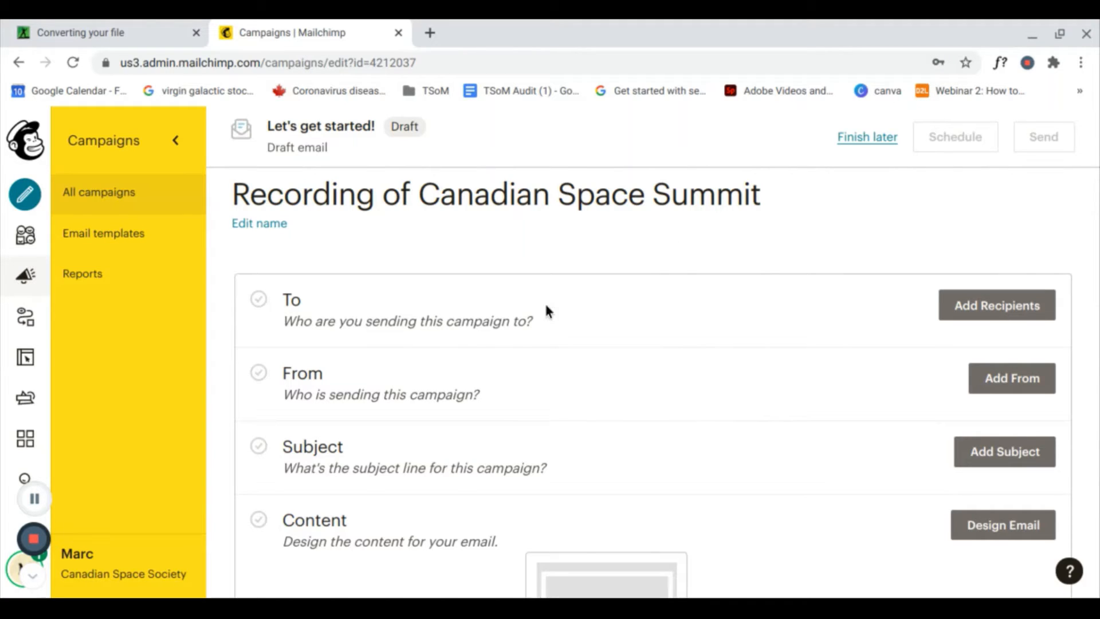
pyautogui.click(1008, 308)
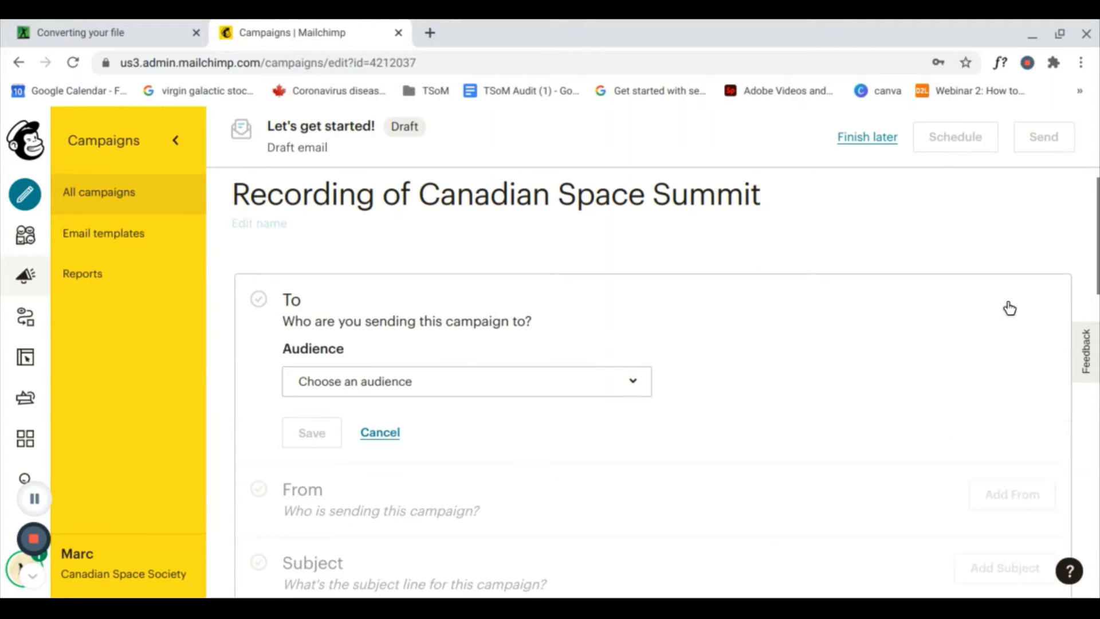
pyautogui.scroll(-1, 592, 315)
pyautogui.click(589, 313)
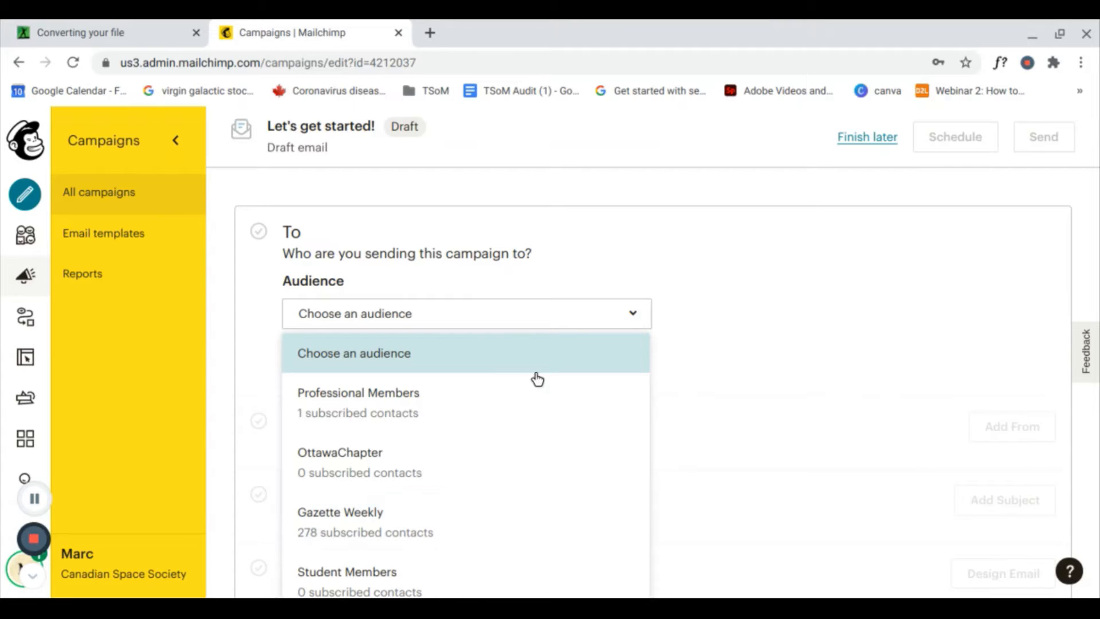
pyautogui.click(686, 366)
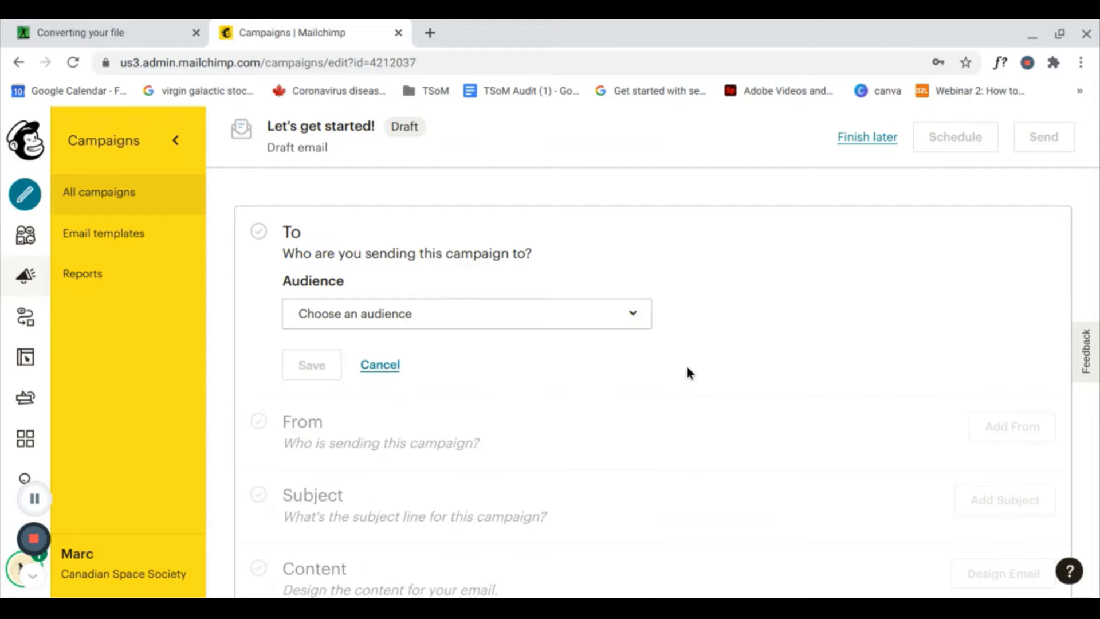
pyautogui.scroll(-1, 686, 367)
pyautogui.click(589, 263)
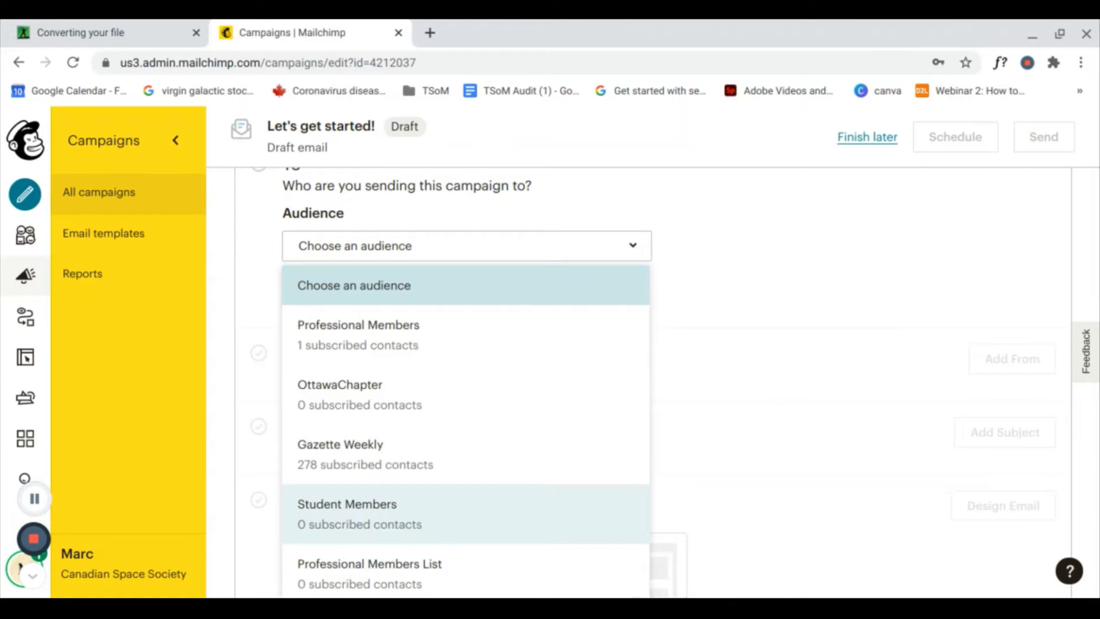
pyautogui.click(556, 471)
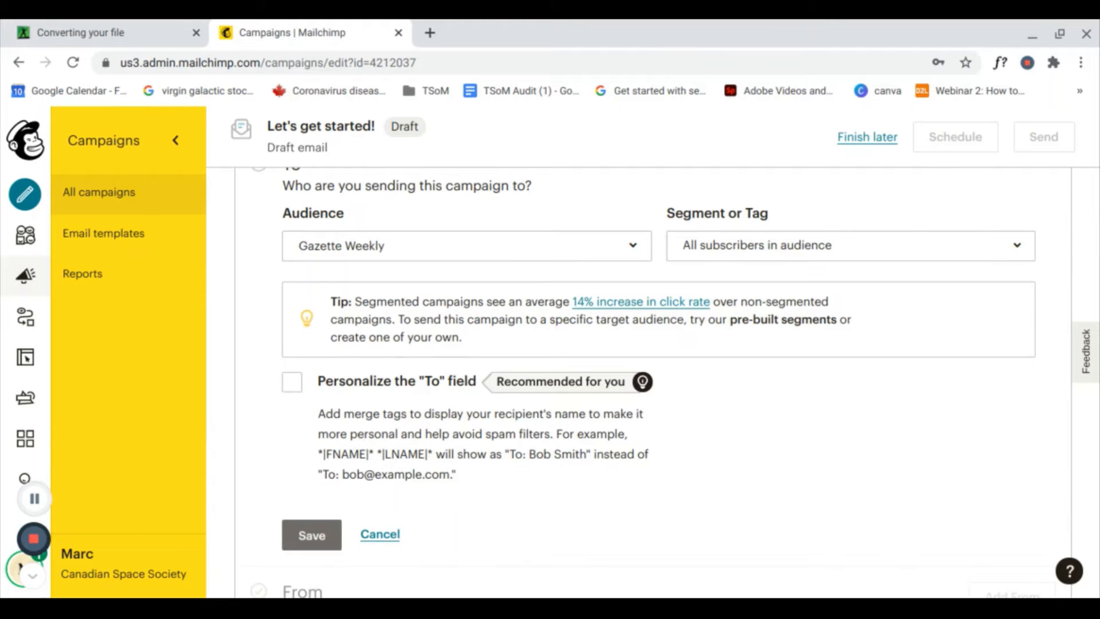
# Step: Limit the campaign's recipients to the Test tag within the selected audience
pyautogui.click(821, 245)
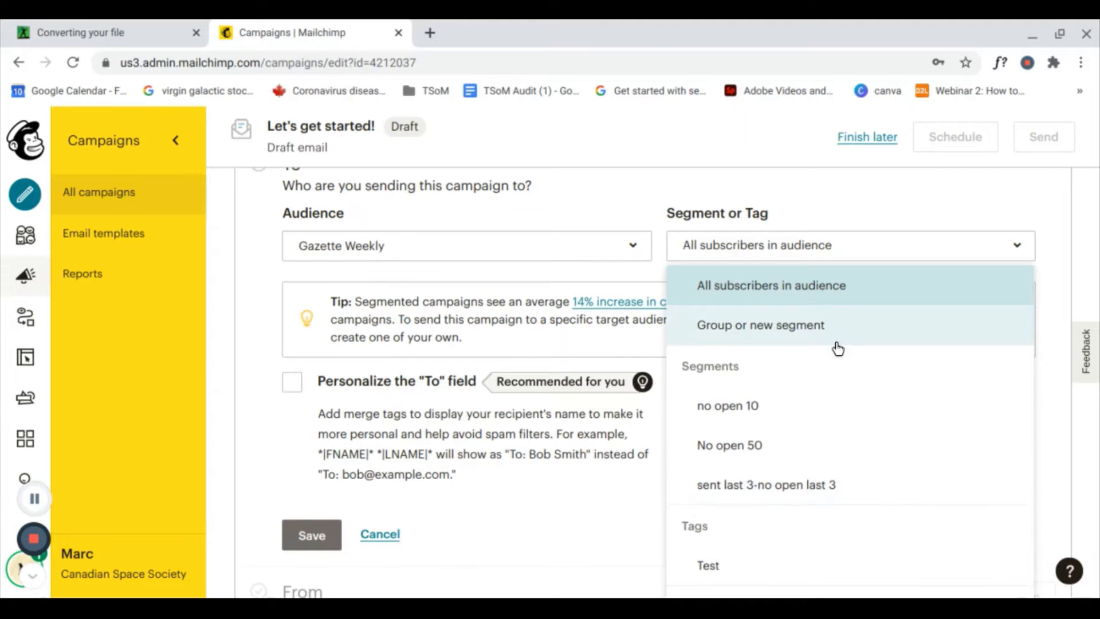
pyautogui.click(495, 279)
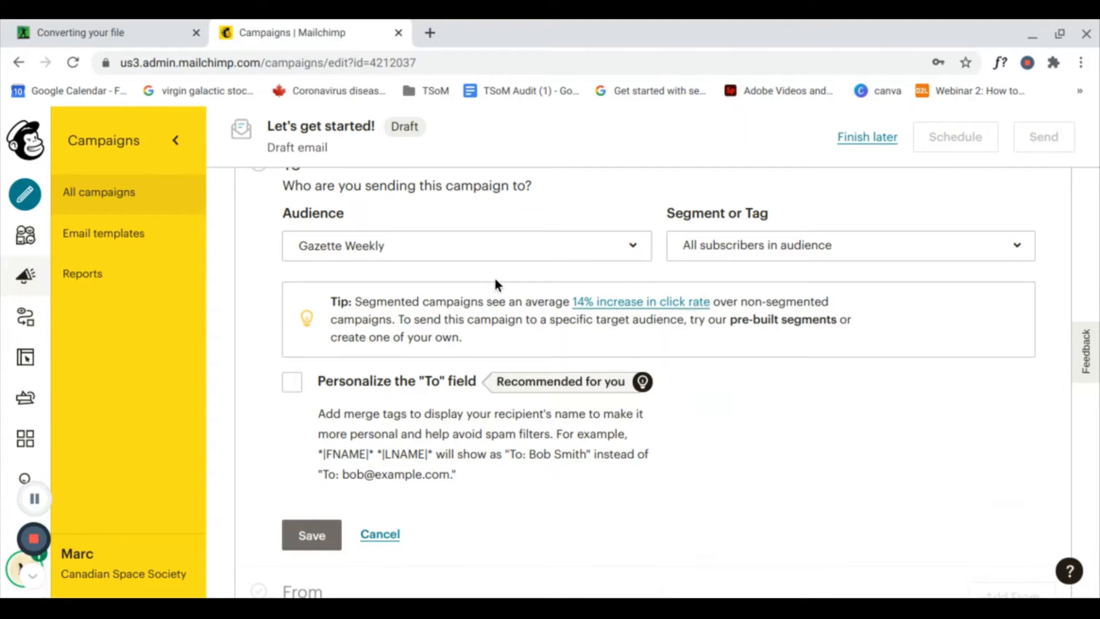
pyautogui.click(733, 248)
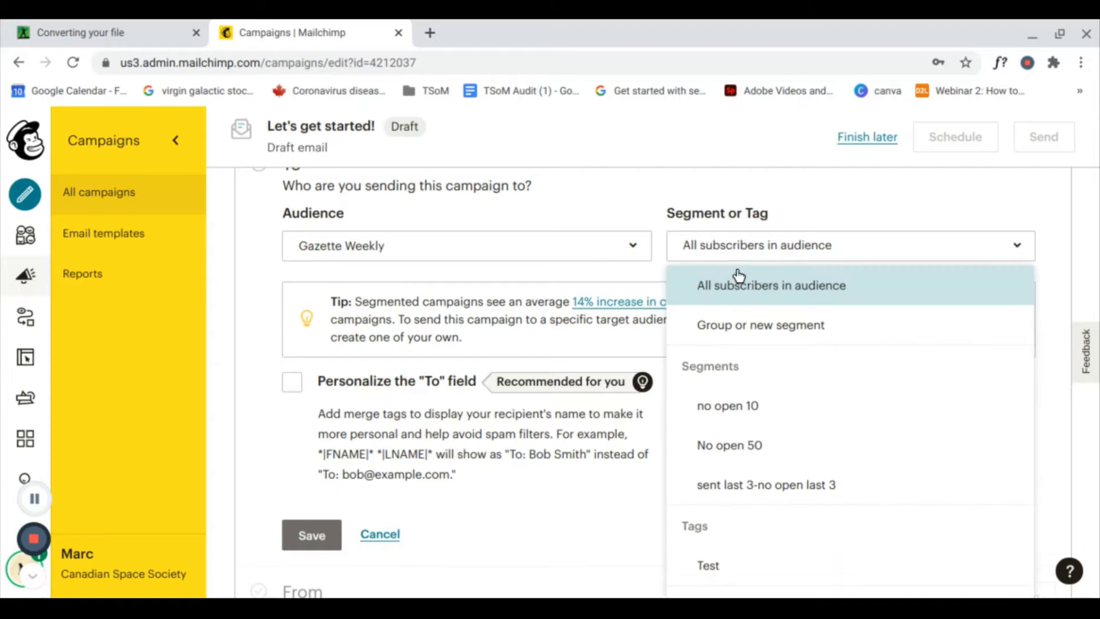
pyautogui.click(728, 564)
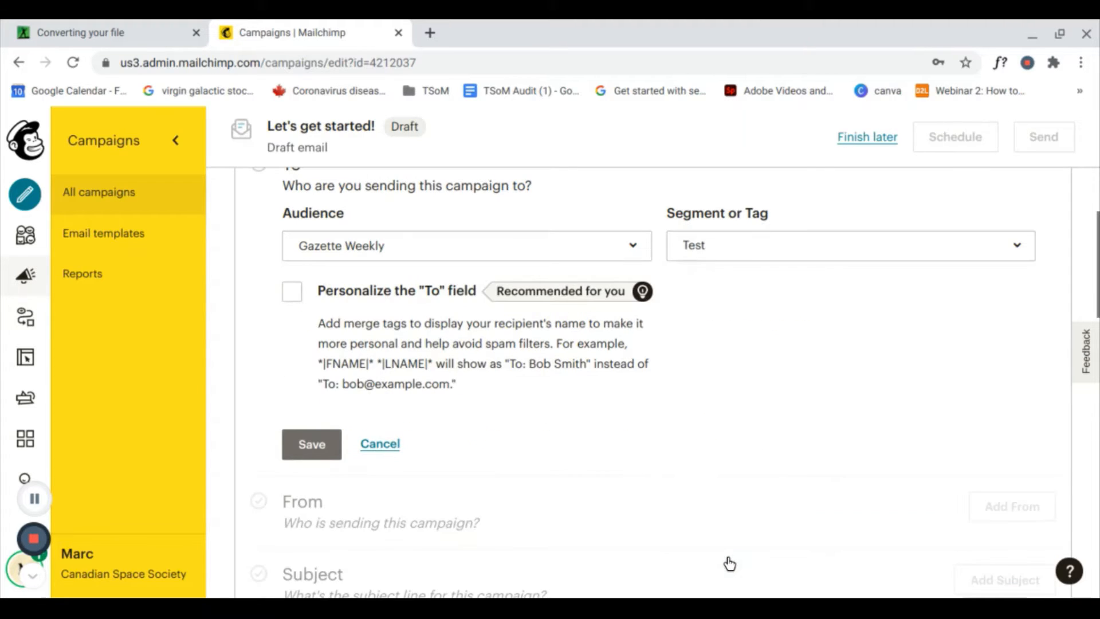
pyautogui.scroll(2, 680, 316)
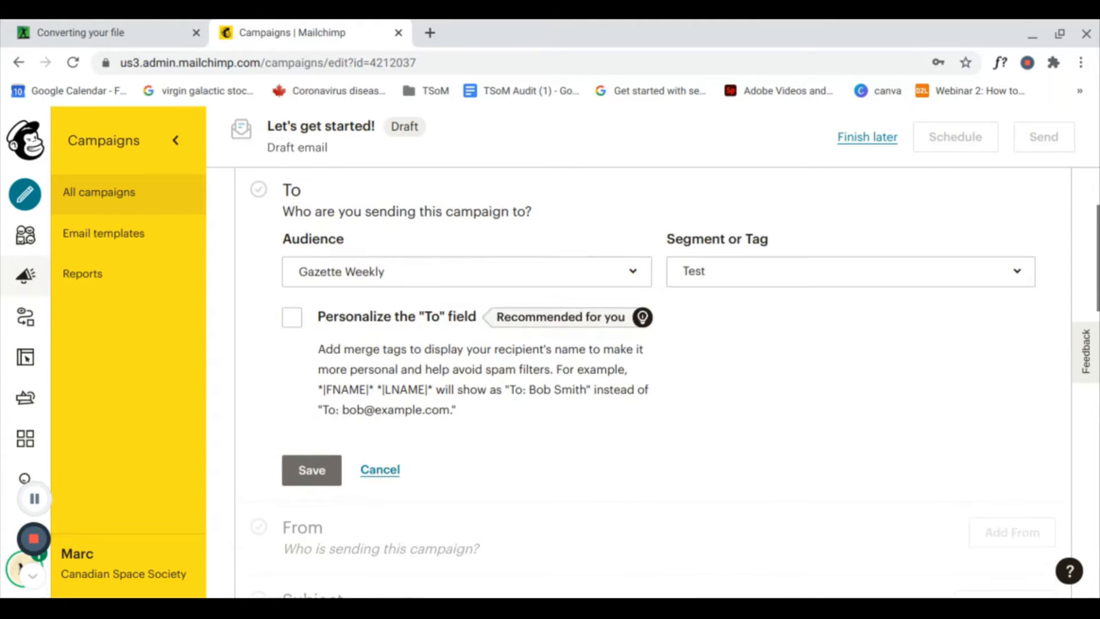
pyautogui.scroll(-1, 680, 316)
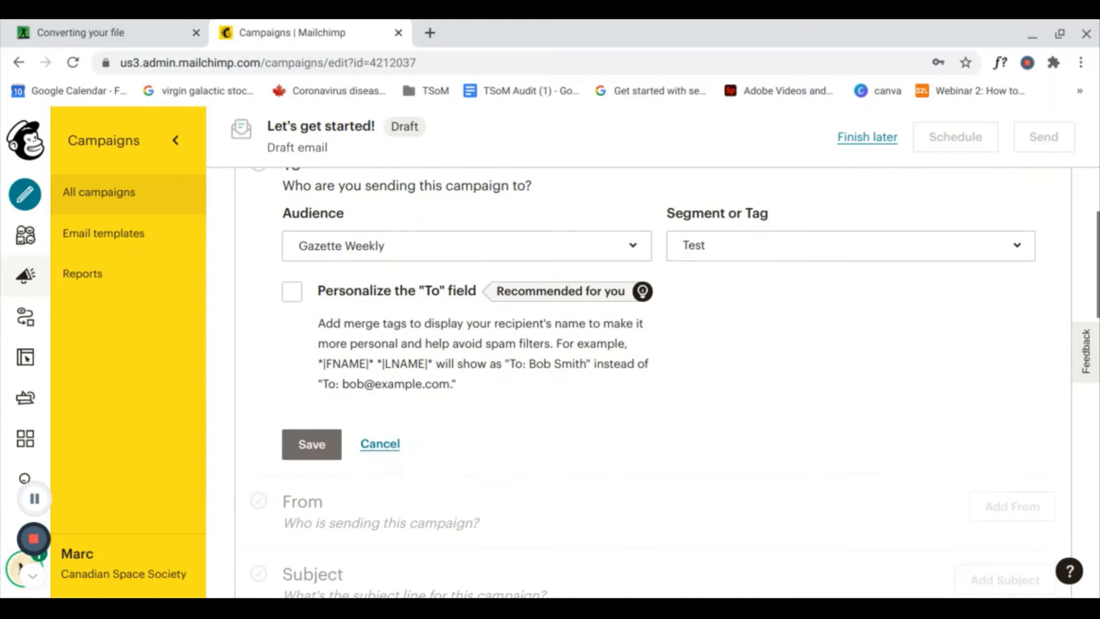
# Step: Personalize the "To" field with the *|FNAME|* *|LNAME|* merge tag and save the recipient settings
pyautogui.click(303, 299)
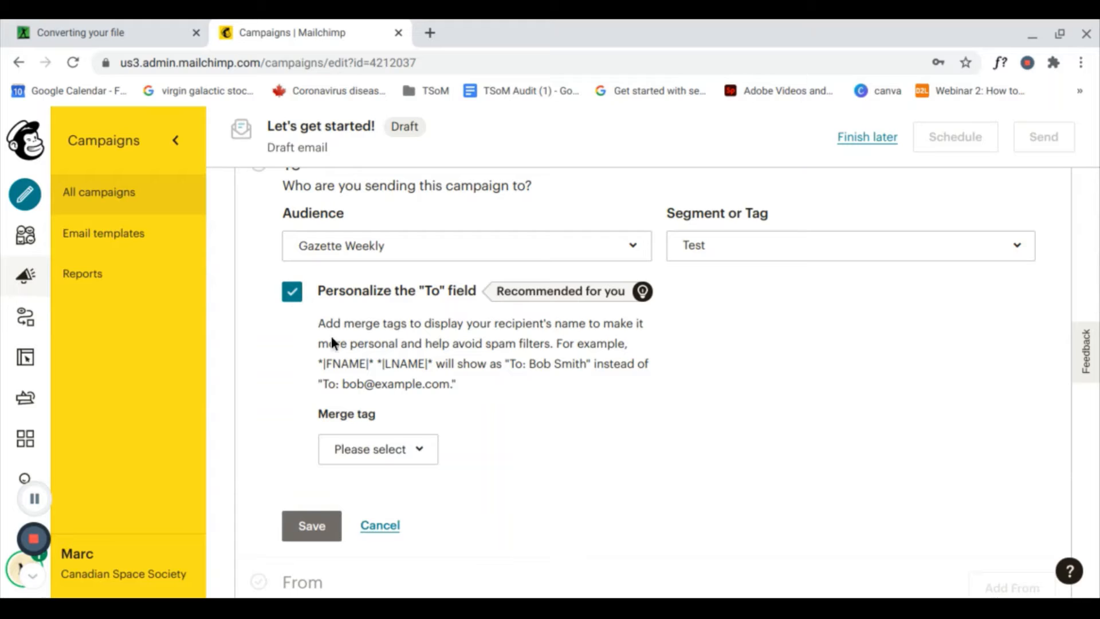
pyautogui.click(390, 452)
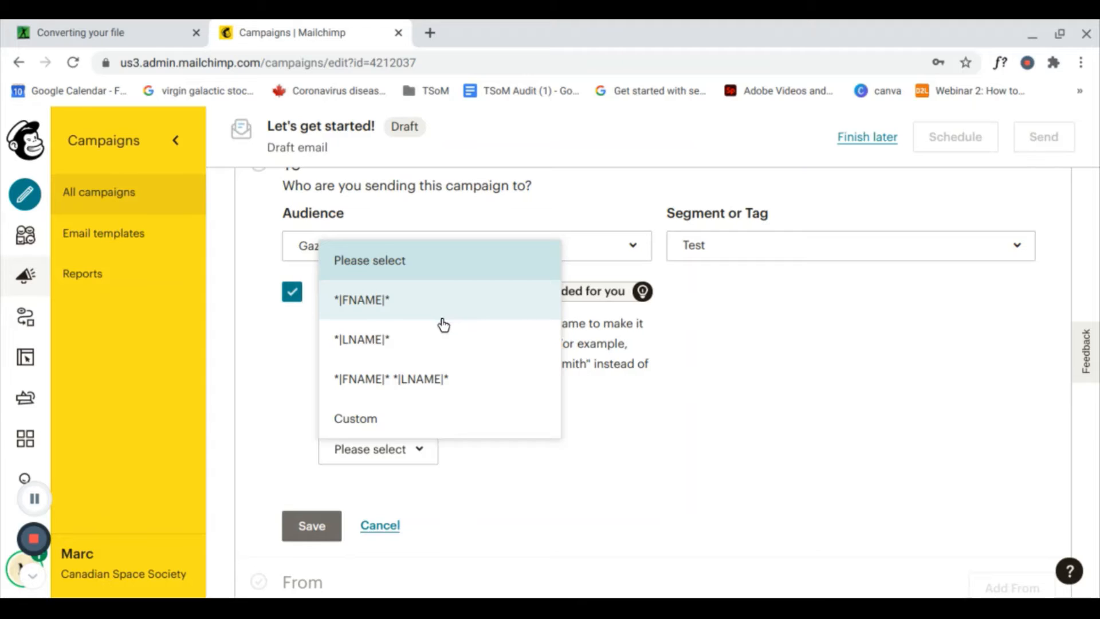
pyautogui.click(433, 383)
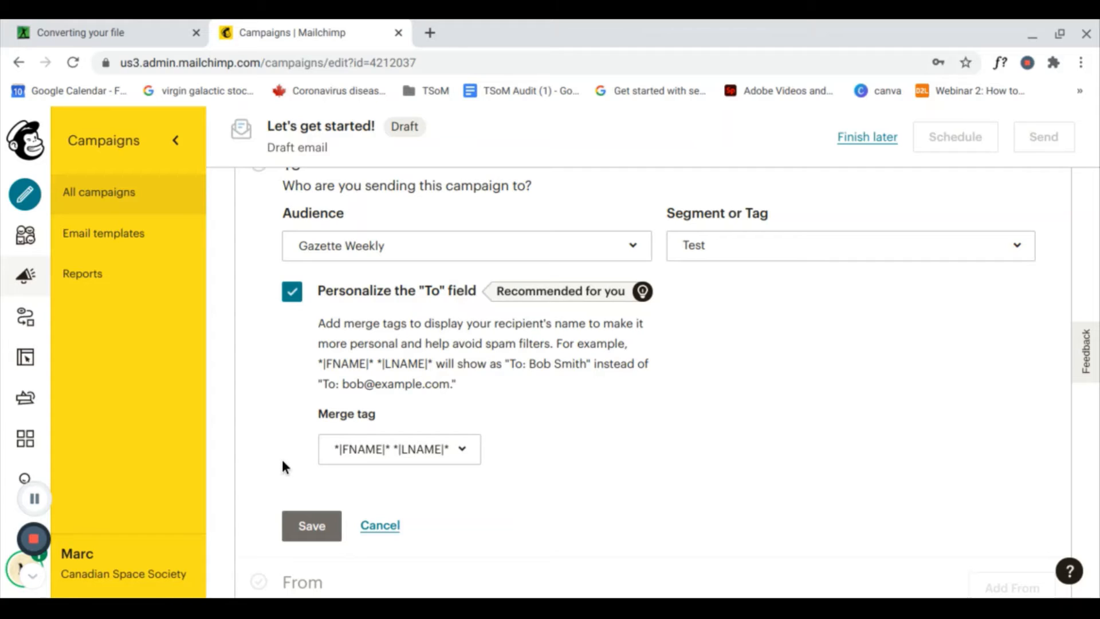
pyautogui.click(313, 529)
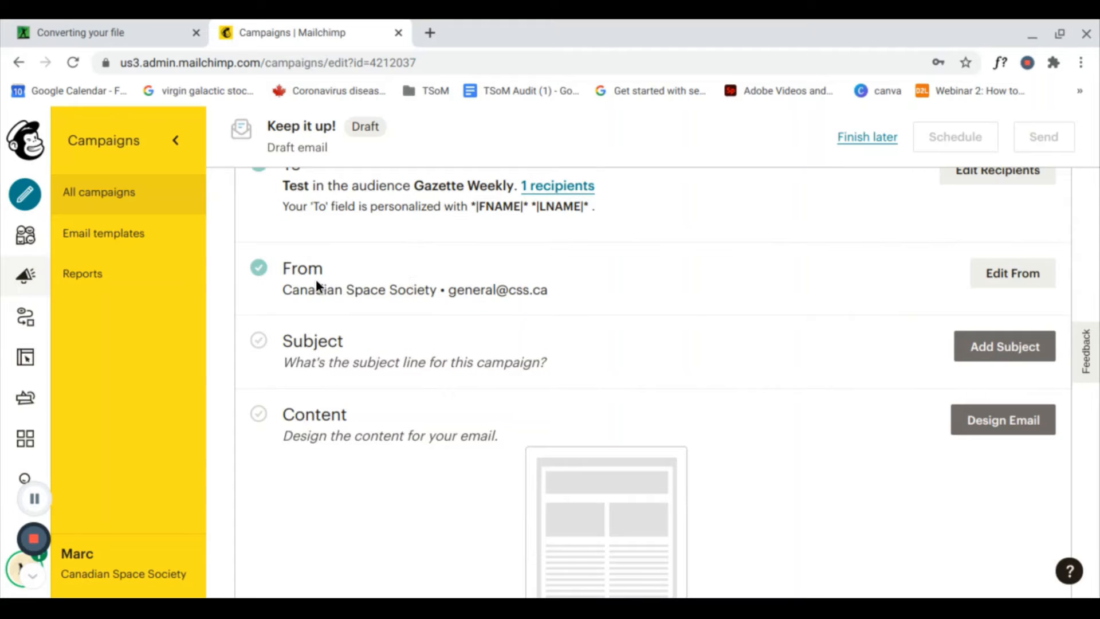
# Step: Check the campaign's sender name and email address, leaving the sender settings without saving
pyautogui.click(1001, 286)
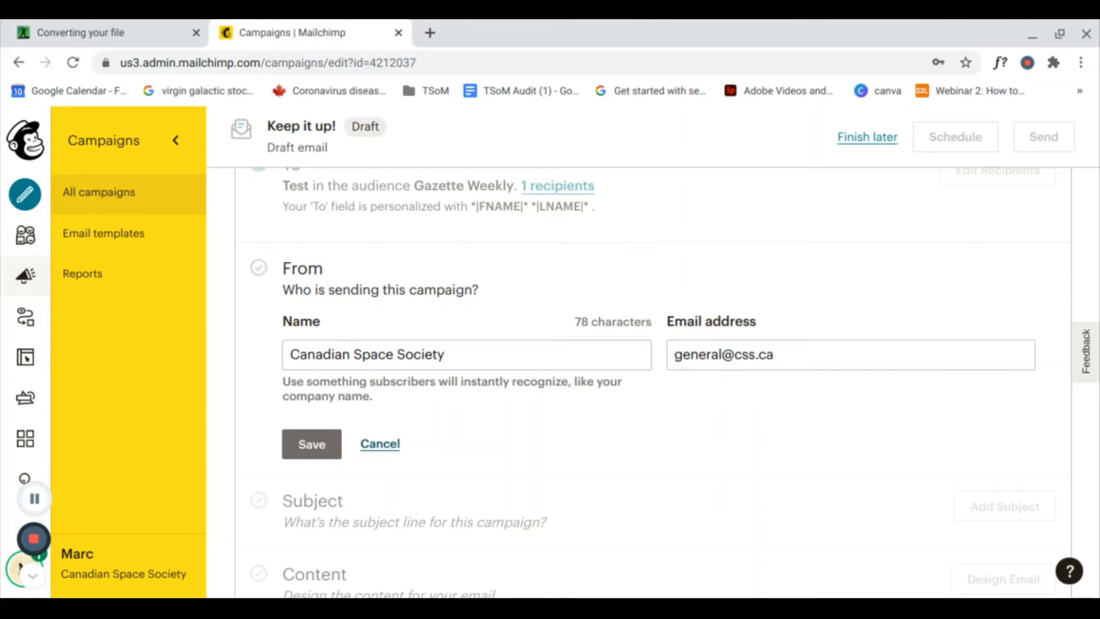
pyautogui.click(384, 444)
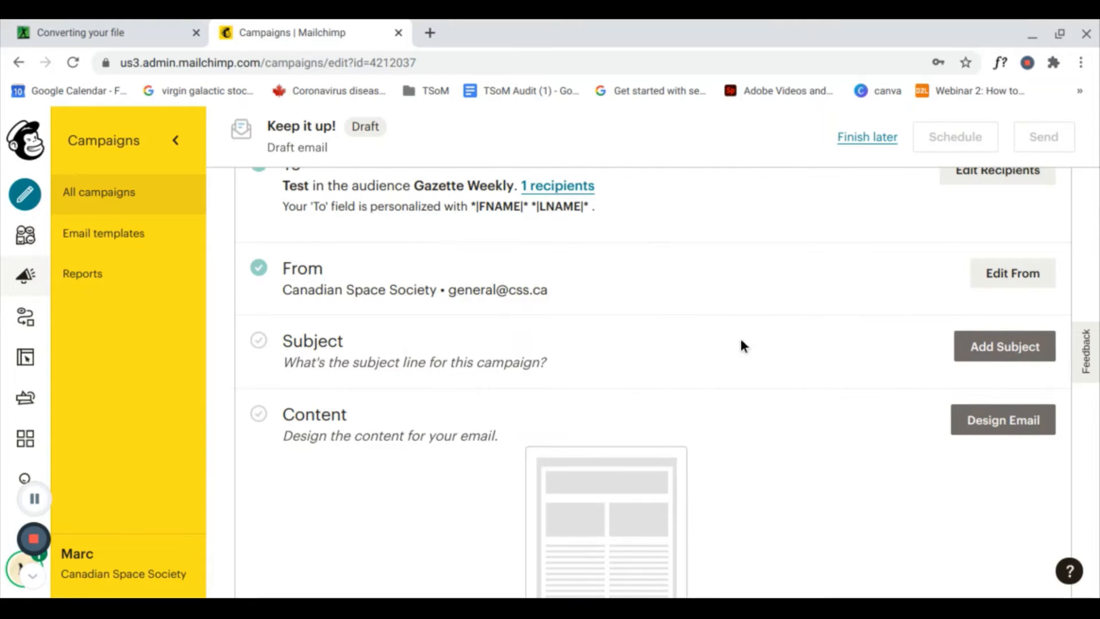
# Step: Enter "Watch the Recording of Canadian Space Summit" as the campaign's subject line
pyautogui.click(1010, 352)
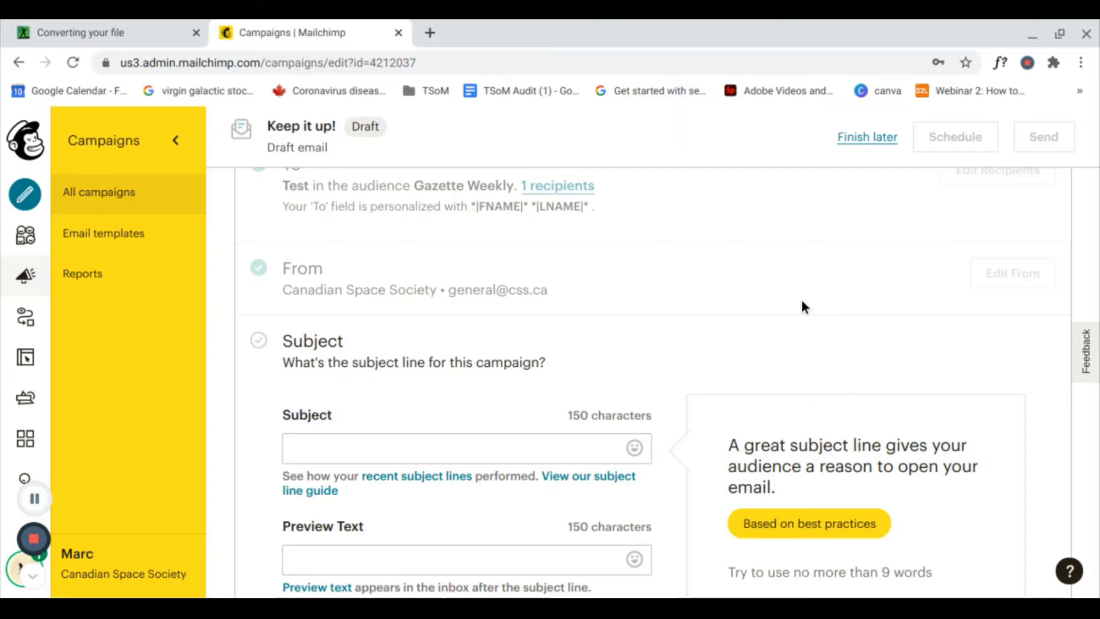
pyautogui.scroll(-1, 803, 307)
pyautogui.scroll(-1, 644, 316)
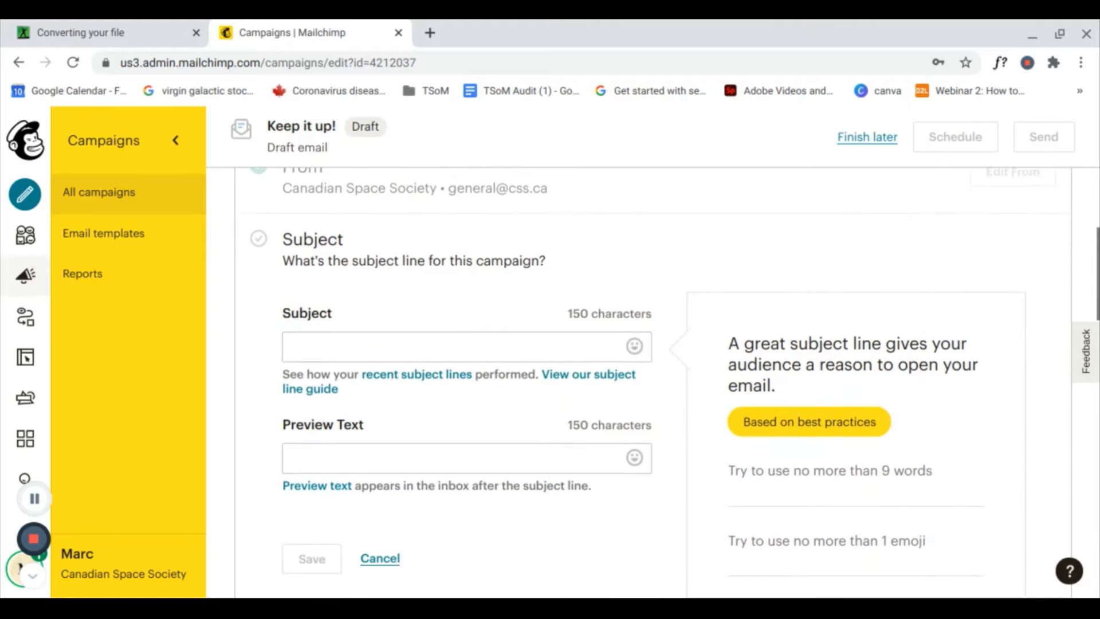
pyautogui.click(599, 310)
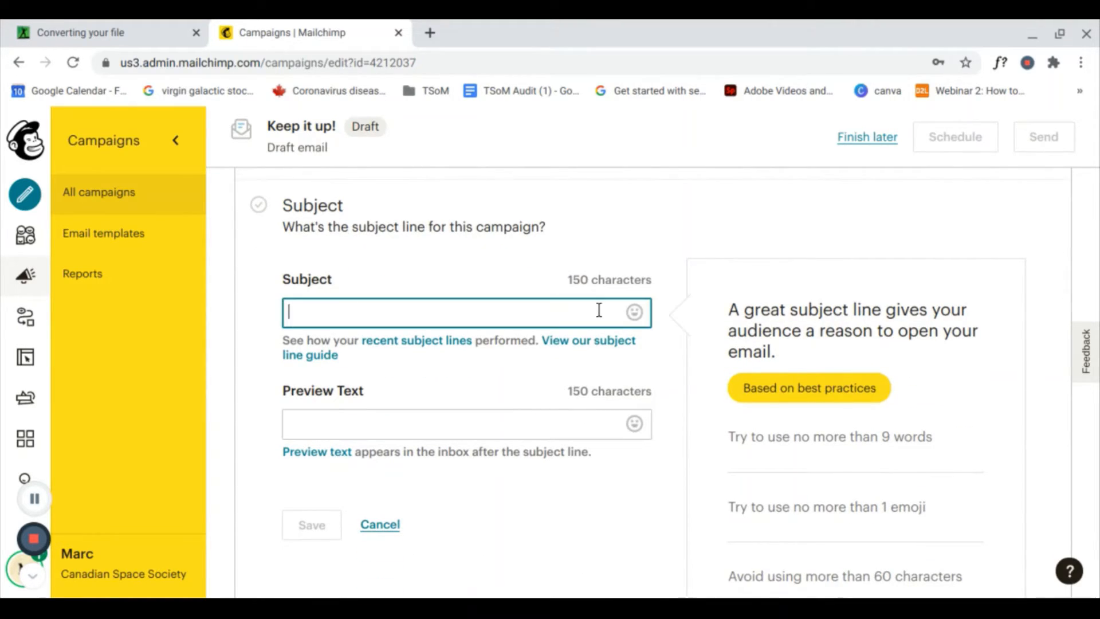
pyautogui.write('Watch')
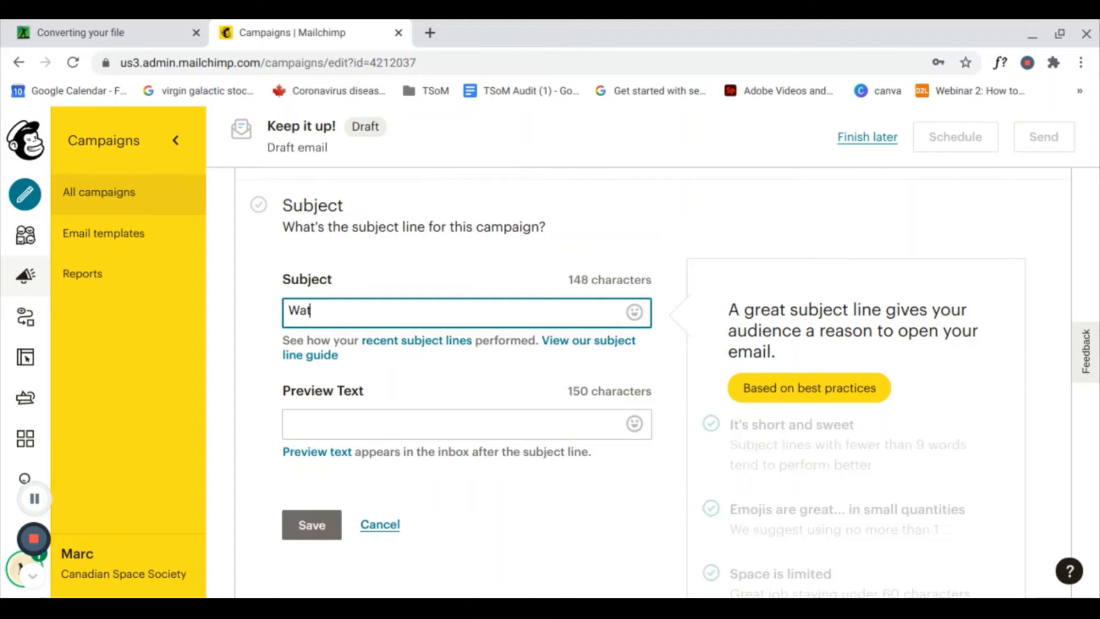
pyautogui.write('The')
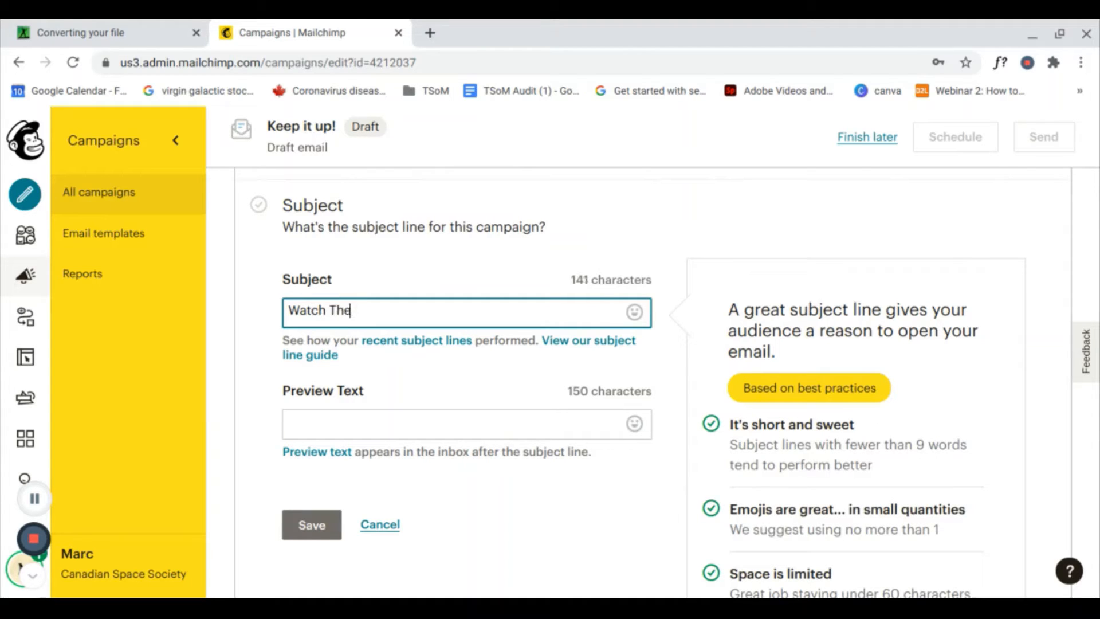
pyautogui.press('BackSpace')
pyautogui.press('BackSpace')
pyautogui.press('BackSpace')
pyautogui.press('BackSpace')
pyautogui.write('the Recording')
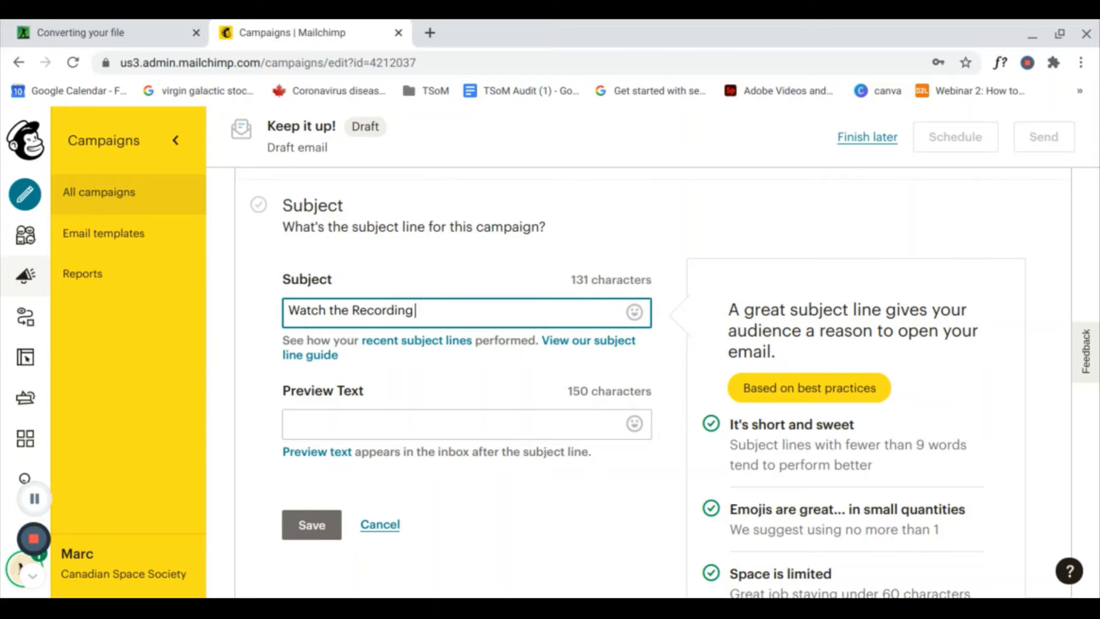
pyautogui.write(' of Canadian Space')
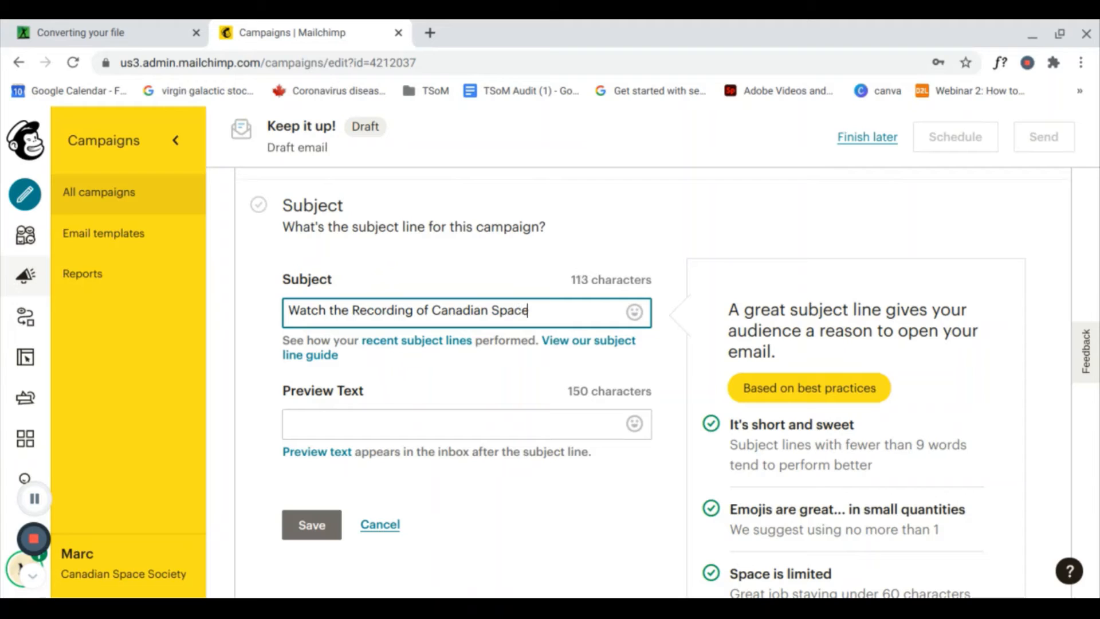
pyautogui.write(' Summit')
# Step: Set the preview text to "Missed our event for 2020? Don't worry. Watch it here" and save the subject settings
pyautogui.click(516, 430)
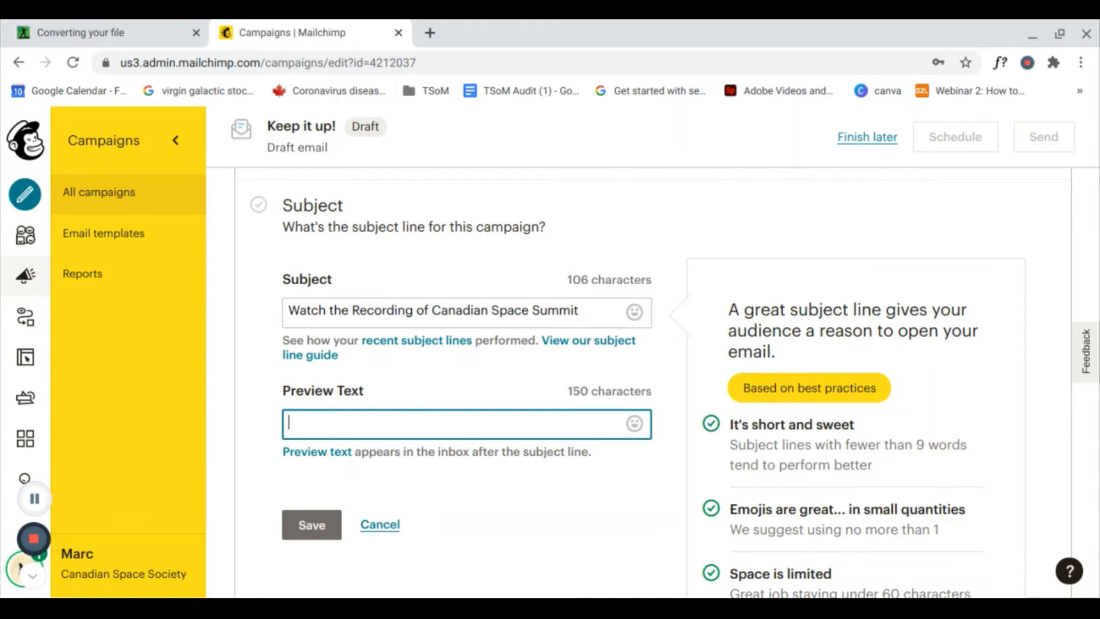
pyautogui.write('Missed ou')
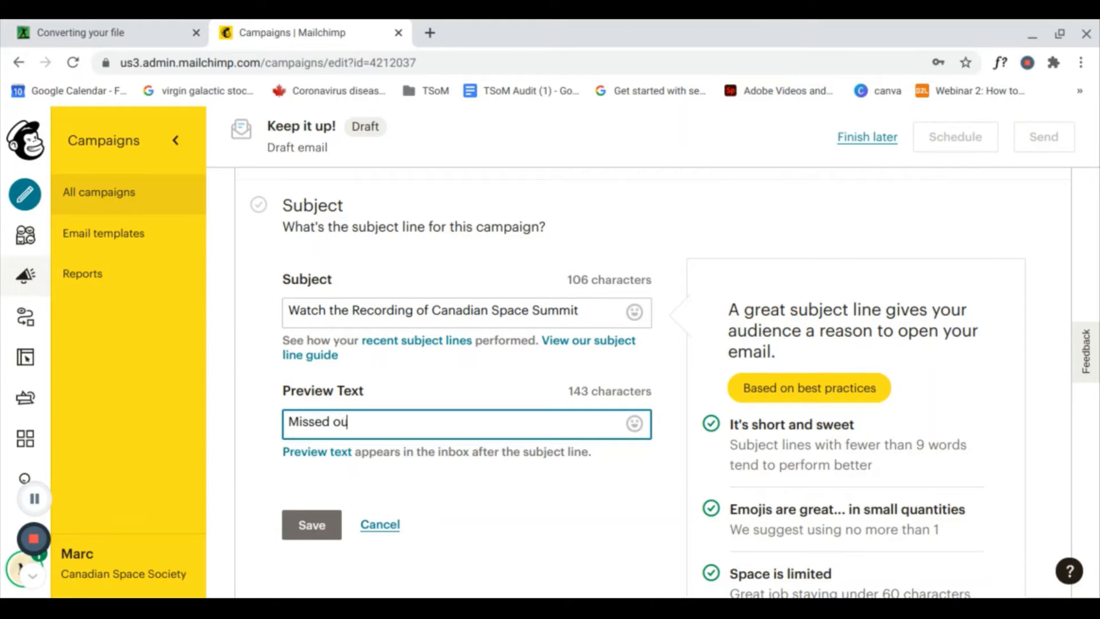
pyautogui.write('r space')
pyautogui.press('BackSpace')
pyautogui.press('BackSpace')
pyautogui.press('BackSpace')
pyautogui.press('BackSpace')
pyautogui.press('BackSpace')
pyautogui.press('BackSpace')
pyautogui.press('BackSpace')
pyautogui.press('BackSpace')
pyautogui.press('BackSpace')
pyautogui.write('our event of')
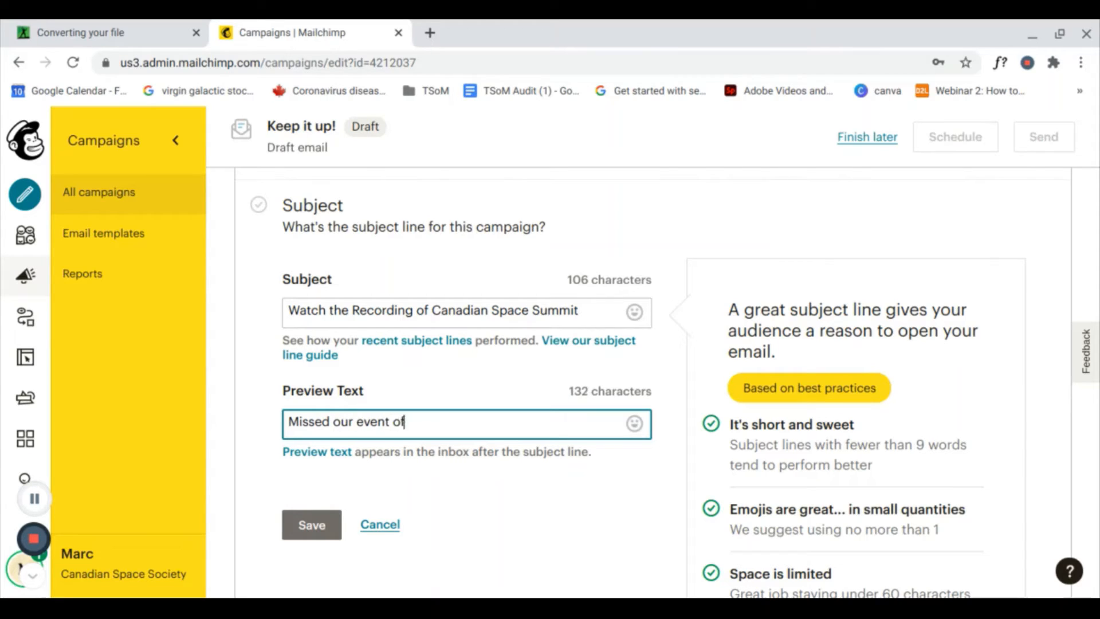
pyautogui.press('BackSpace')
pyautogui.press('BackSpace')
pyautogui.press('BackSpace')
pyautogui.write('for 202')
pyautogui.press('BackSpace')
pyautogui.press('BackSpace')
pyautogui.write('020? Not t')
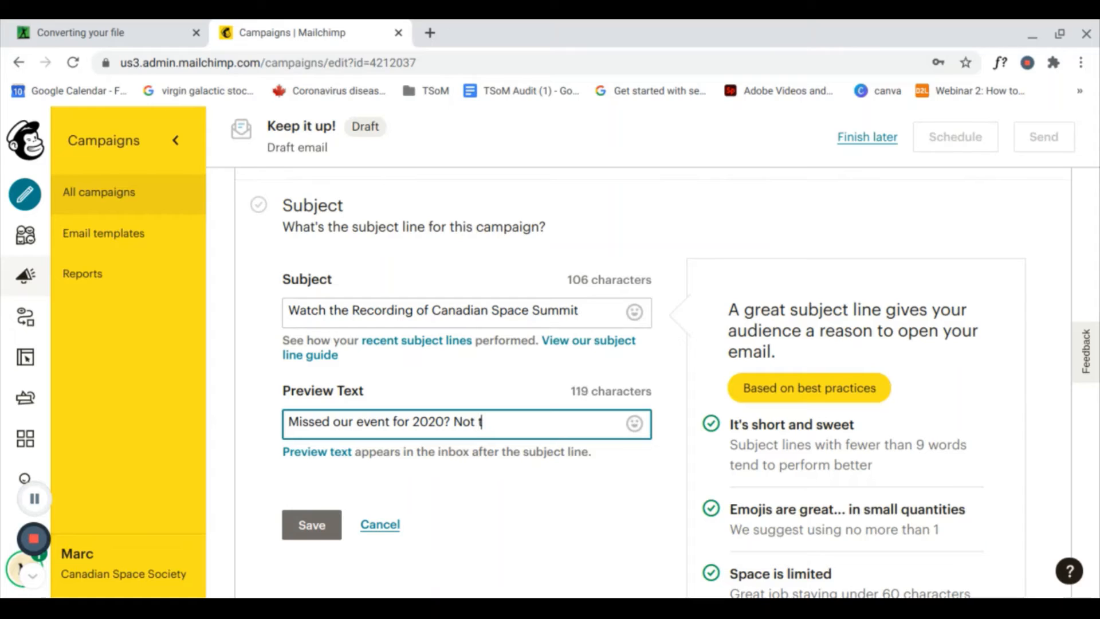
pyautogui.write('o worry.')
pyautogui.press('BackSpace')
pyautogui.press('BackSpace')
pyautogui.press('BackSpace')
pyautogui.press('BackSpace')
pyautogui.press('BackSpace')
pyautogui.press('BackSpace')
pyautogui.press('BackSpace')
pyautogui.press('BackSpace')
pyautogui.press('BackSpace')
pyautogui.press('BackSpace')
pyautogui.press('BackSpace')
pyautogui.press('BackSpace')
pyautogui.press('BackSpace')
pyautogui.press('BackSpace')
pyautogui.write("Don't worry. Watch ")
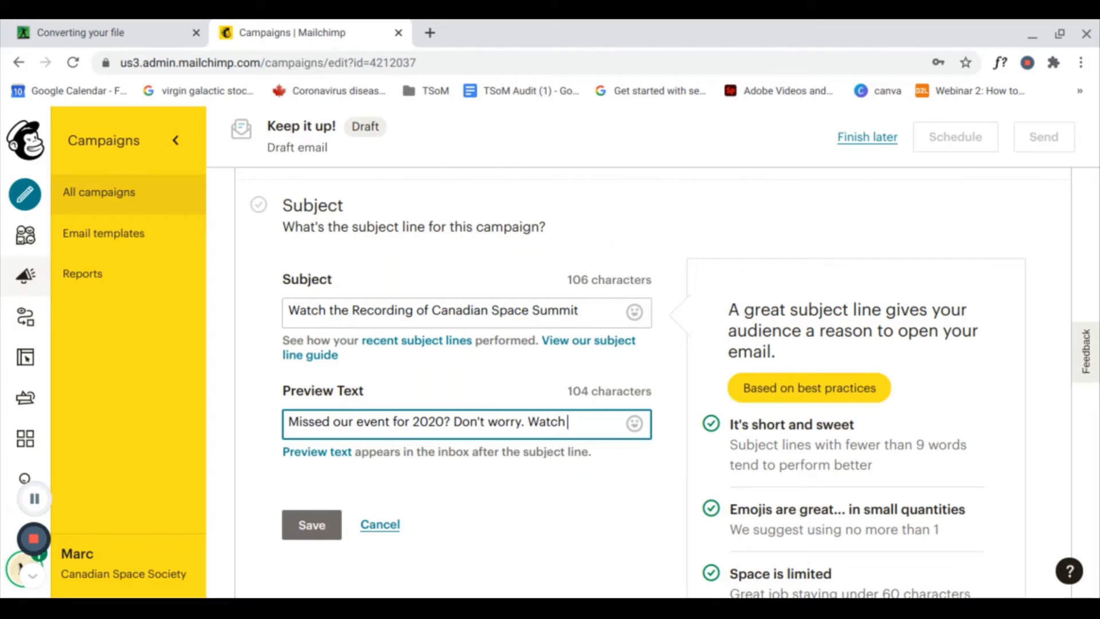
pyautogui.write('i')
pyautogui.press('BackSpace')
pyautogui.write('it here')
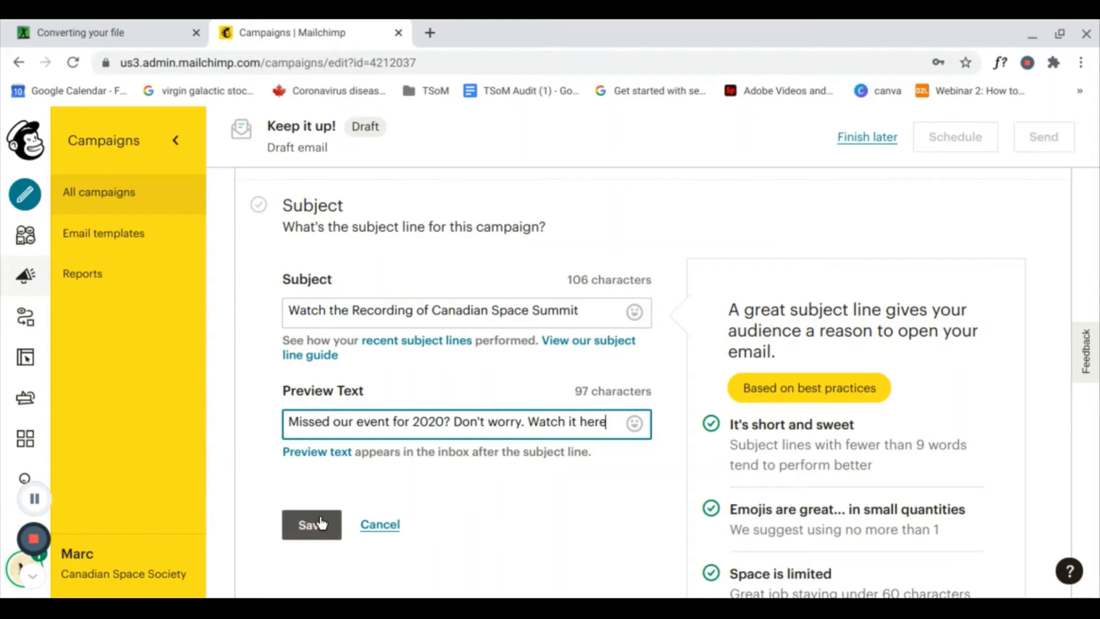
pyautogui.click(314, 524)
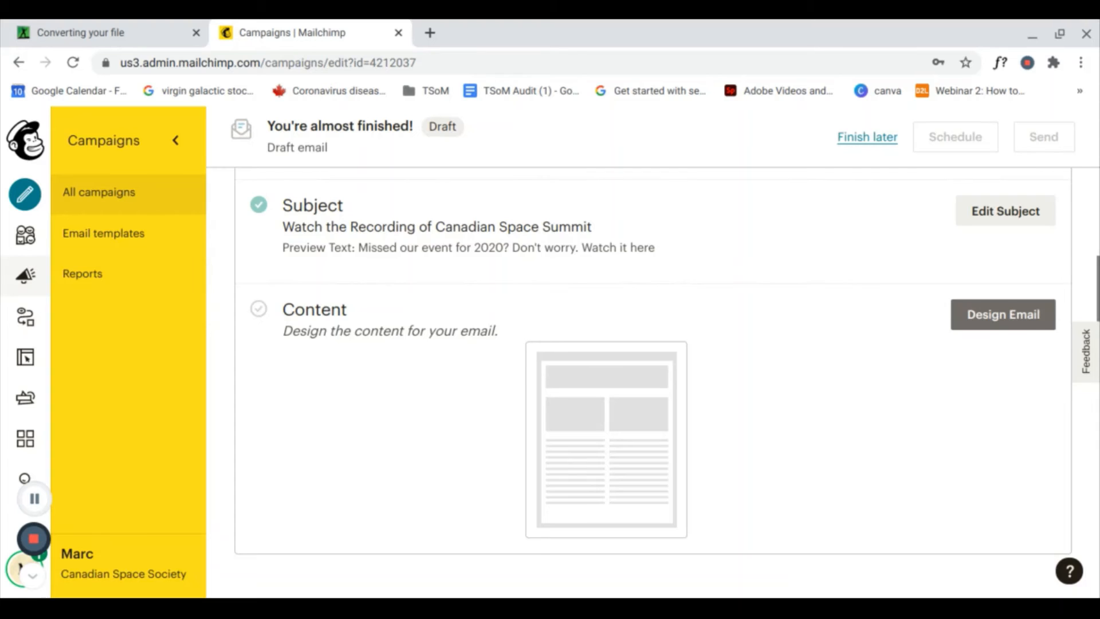
# Step: Start designing the email's content from the saved "Canadian Space Summit" template
pyautogui.scroll(3, 213, 335)
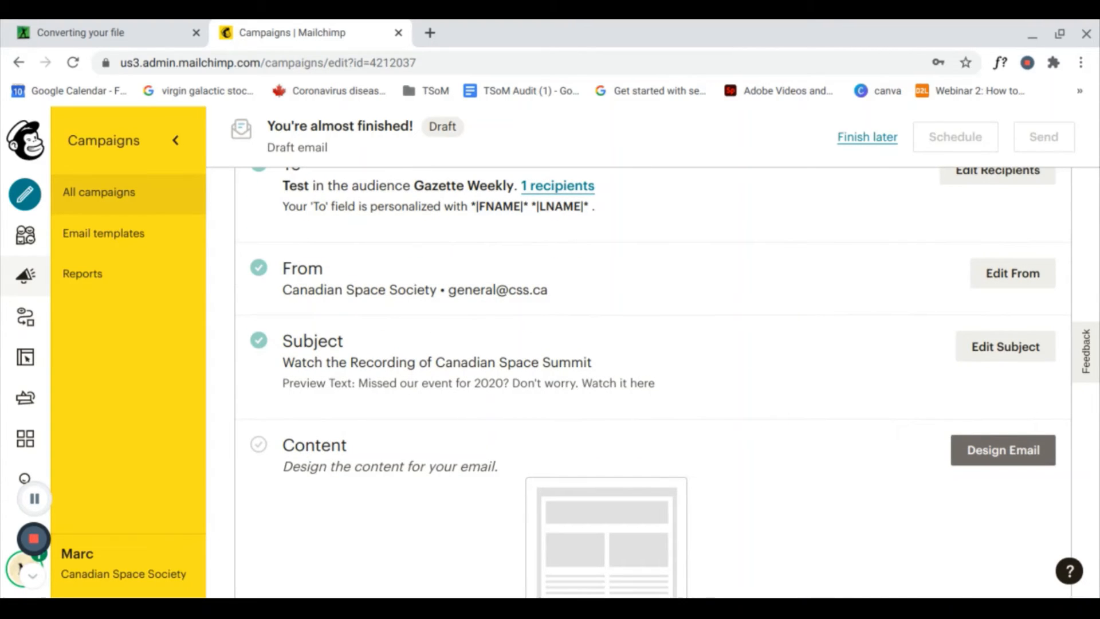
pyautogui.scroll(-4, 653, 378)
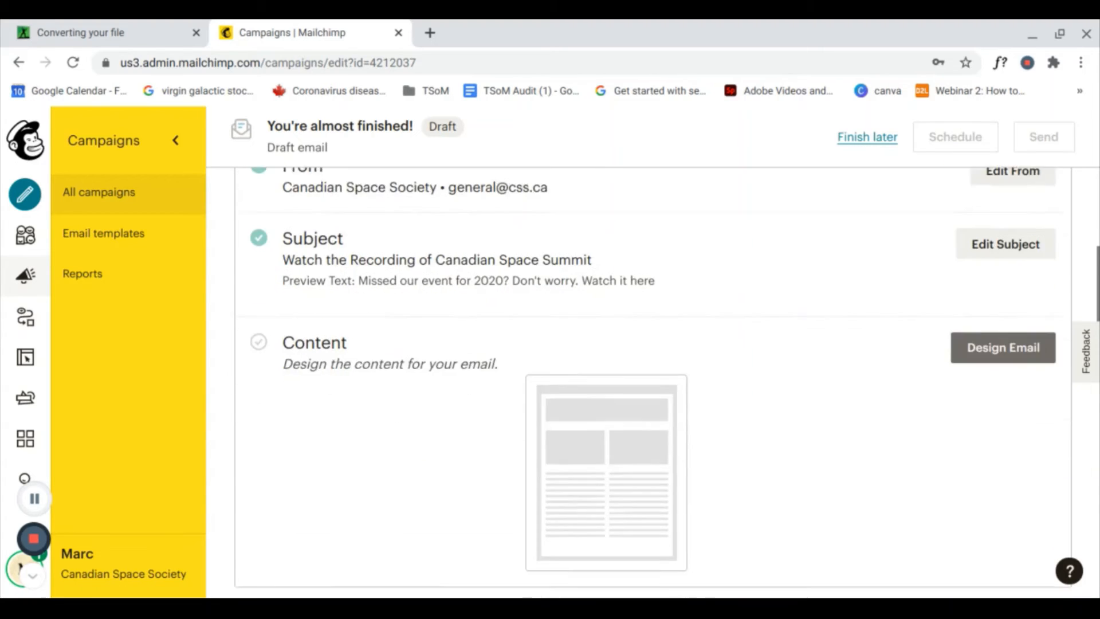
pyautogui.scroll(1, 448, 219)
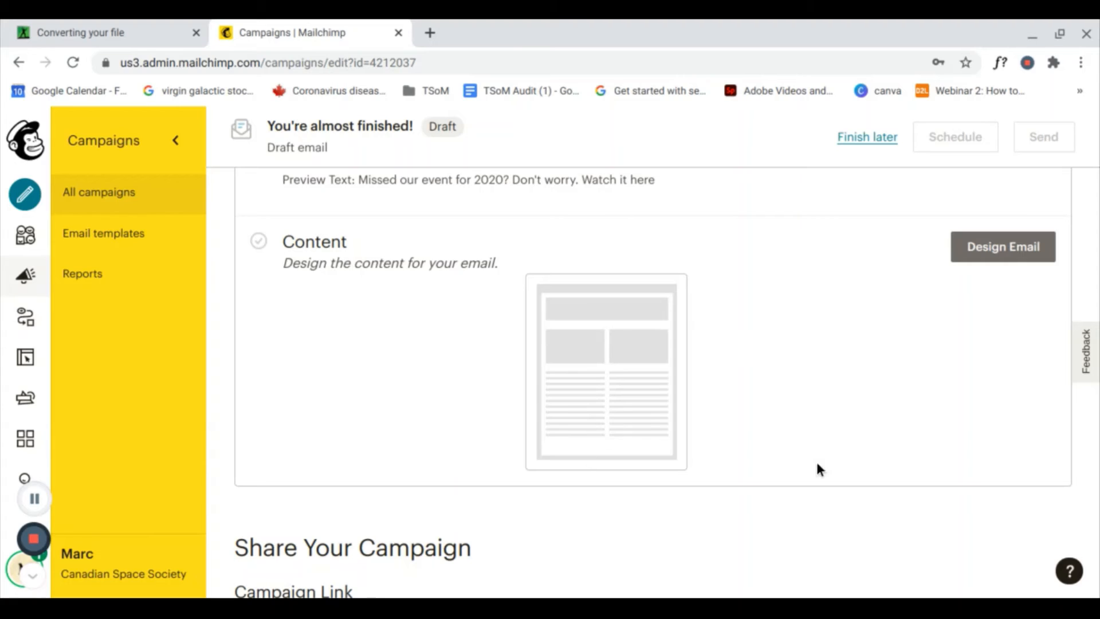
pyautogui.click(1025, 258)
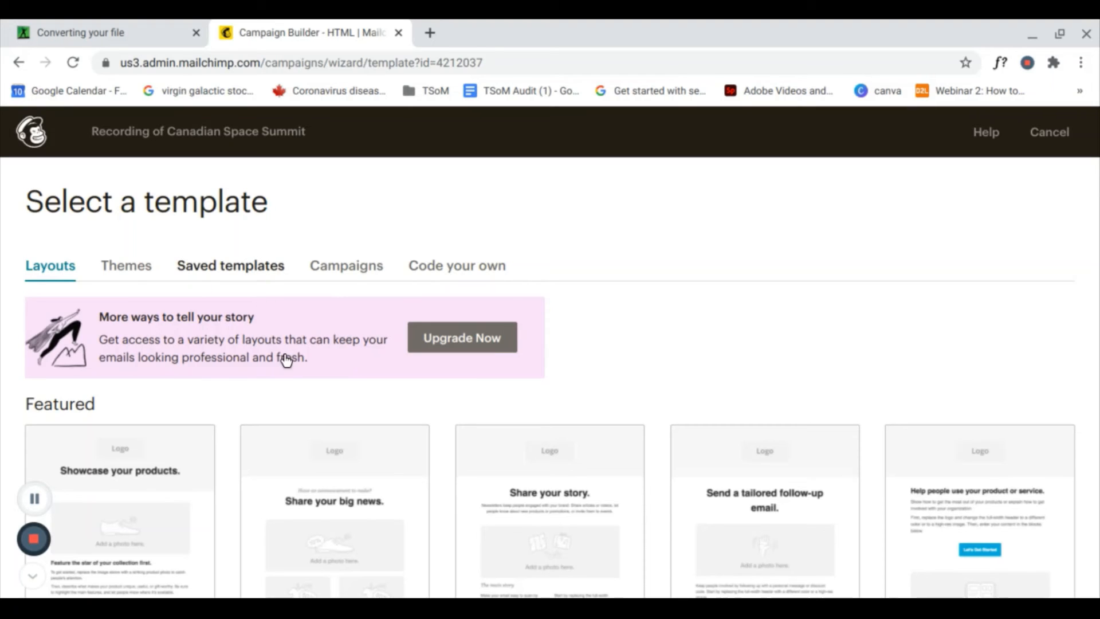
pyautogui.scroll(-3, 658, 324)
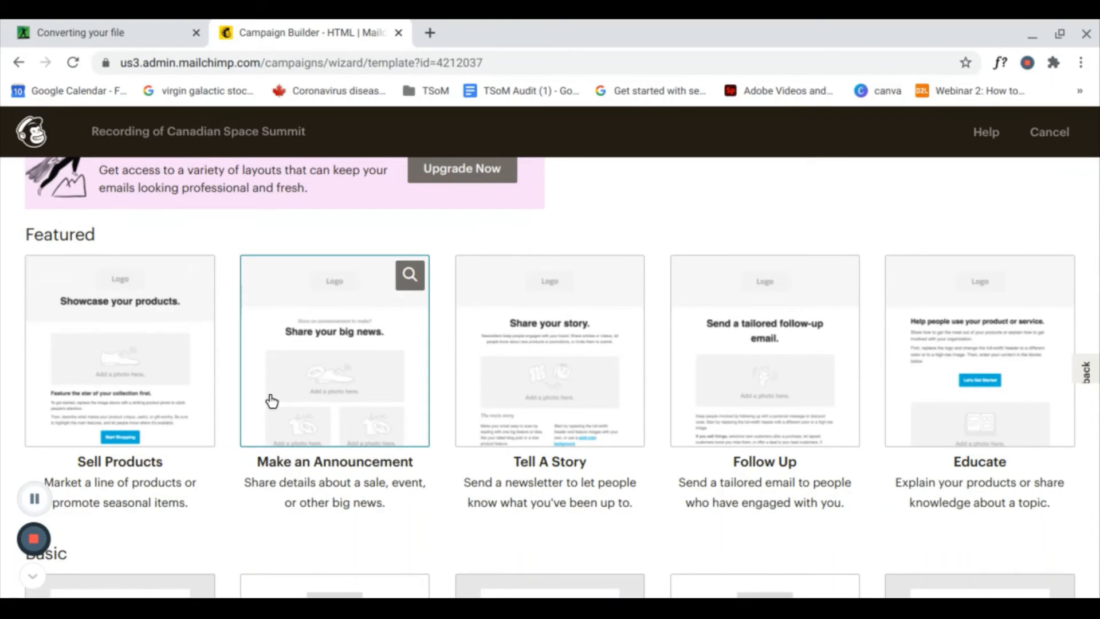
pyautogui.scroll(3, 271, 401)
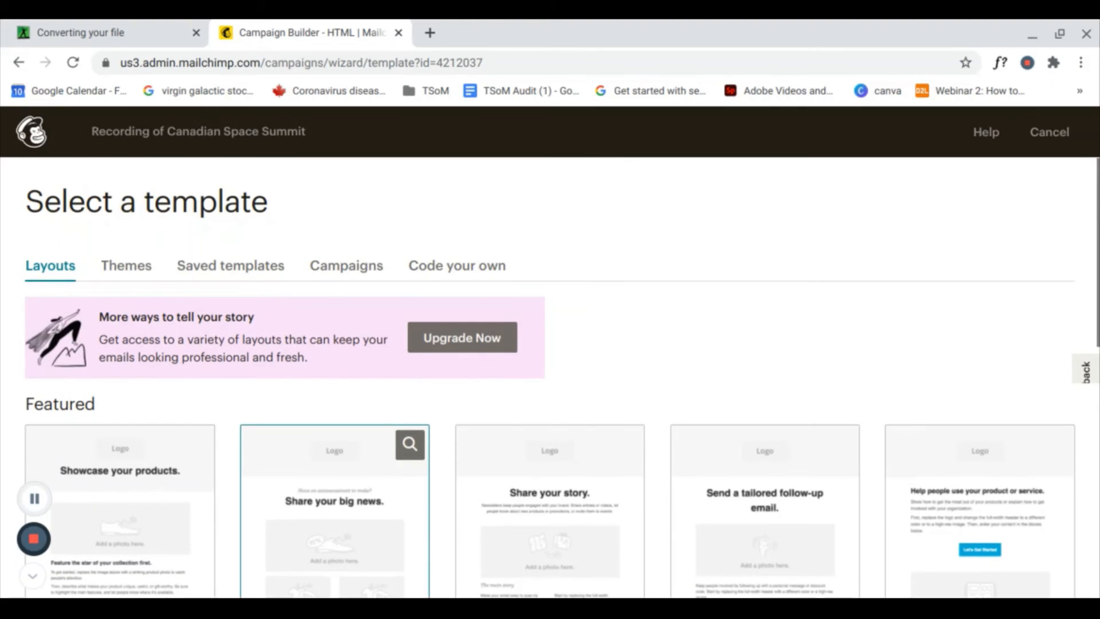
pyautogui.click(224, 279)
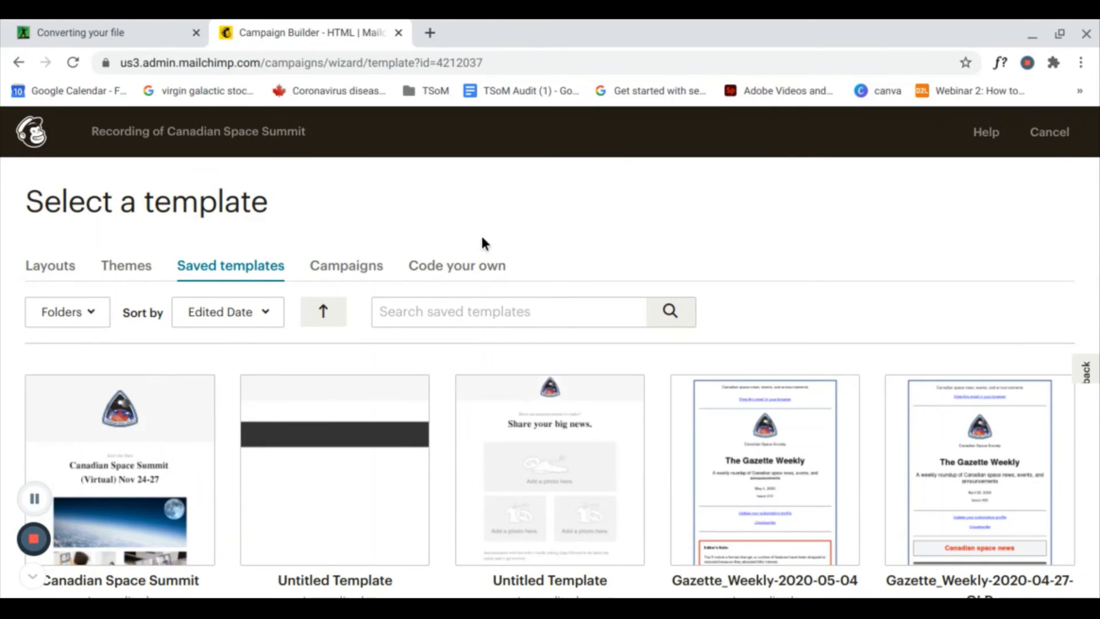
pyautogui.scroll(-3, 481, 242)
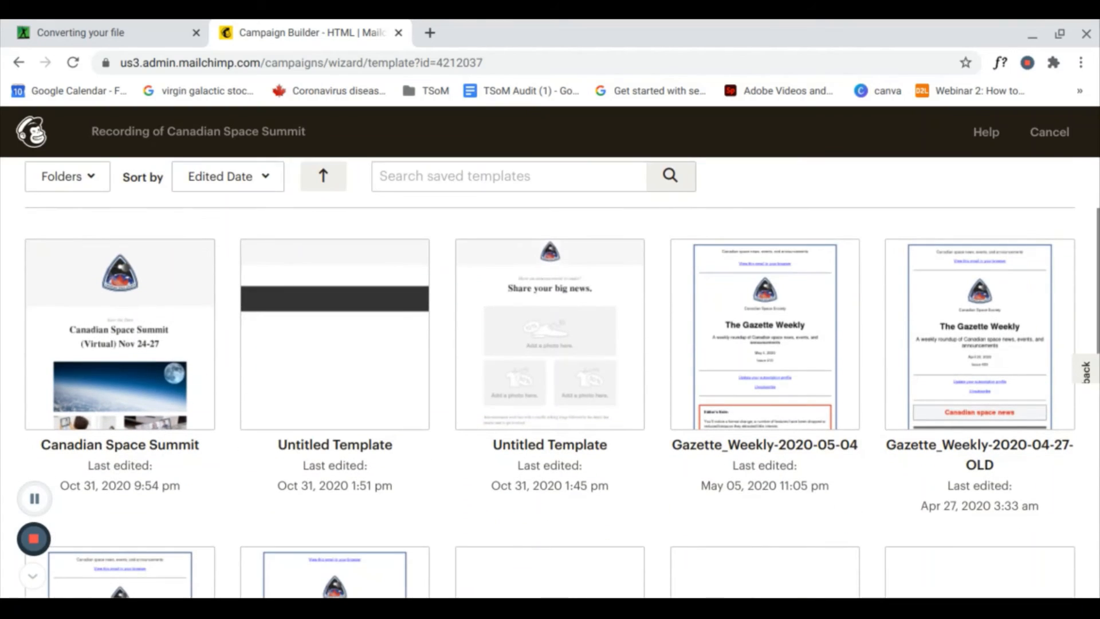
pyautogui.click(163, 295)
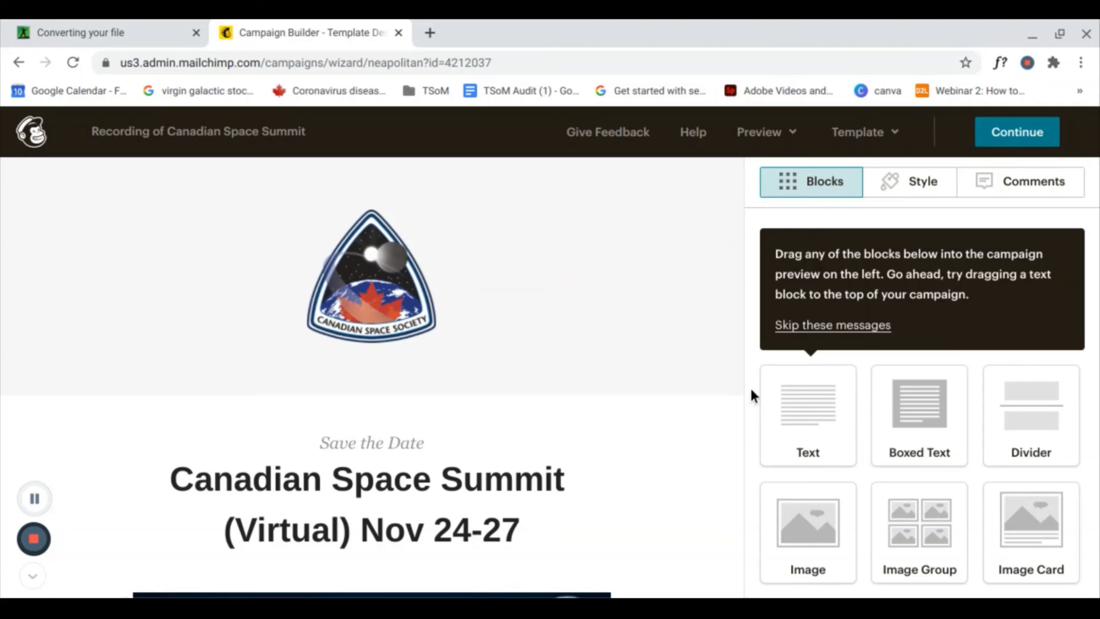
# Step: Add a "Dear" greeting line, followed by a blank line, above the bold paragraph introducing the Annual Space Summit
pyautogui.scroll(-2, 748, 388)
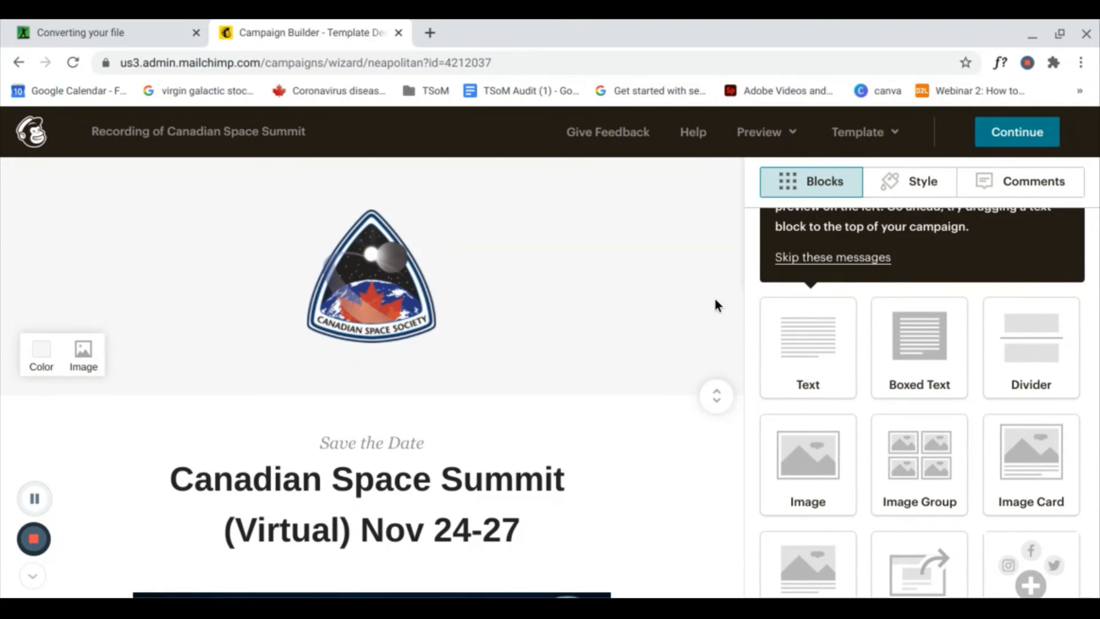
pyautogui.scroll(-3, 713, 294)
pyautogui.scroll(-10, 372, 378)
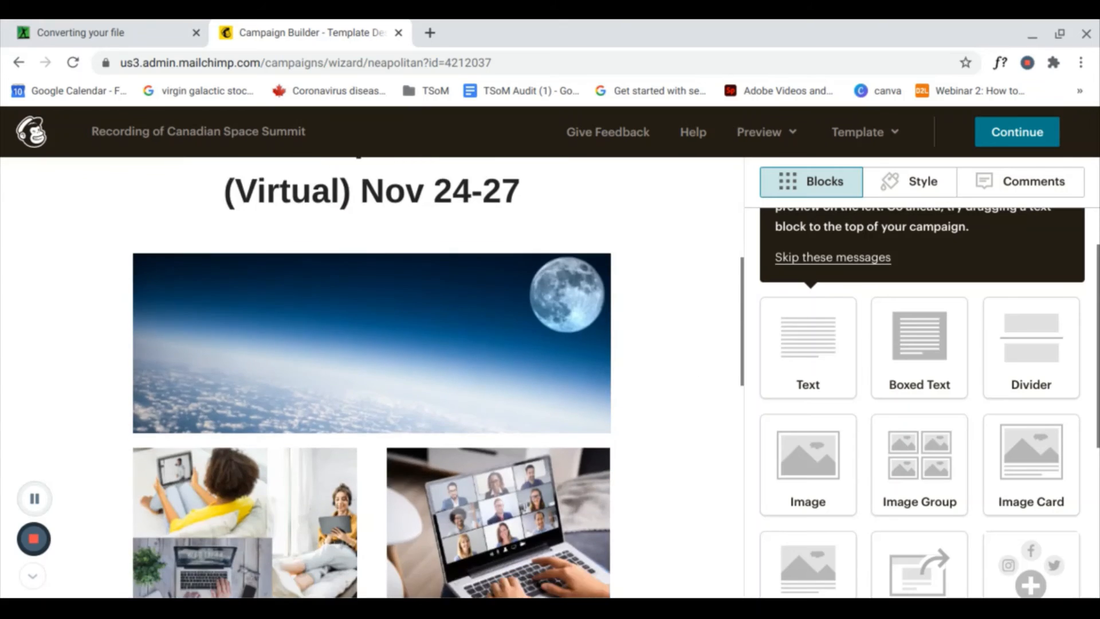
pyautogui.scroll(-5, 373, 378)
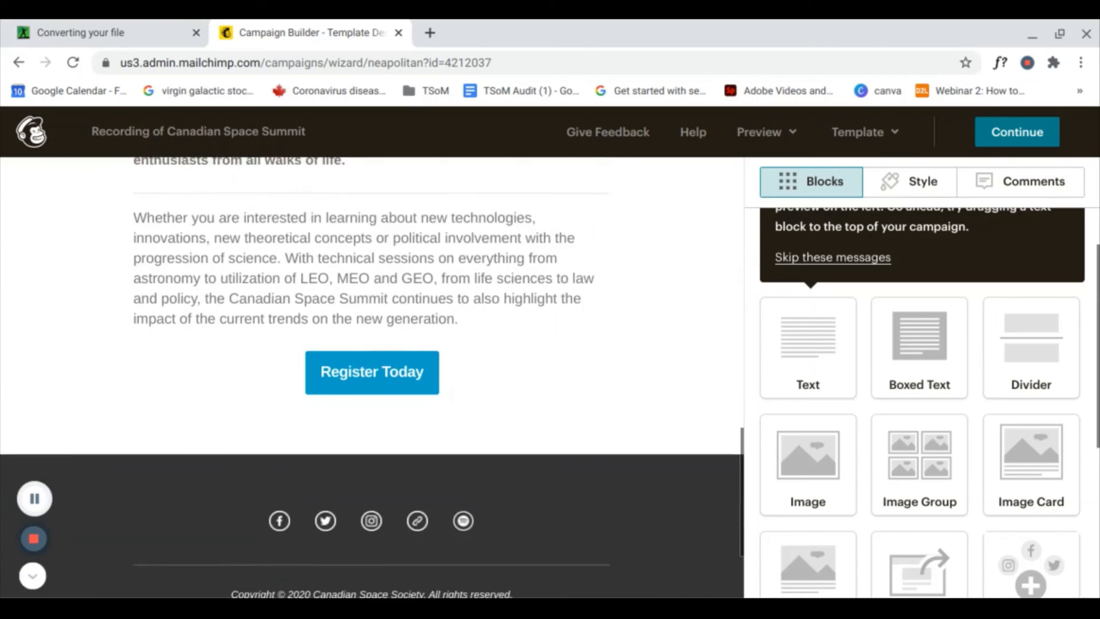
pyautogui.scroll(10, 373, 378)
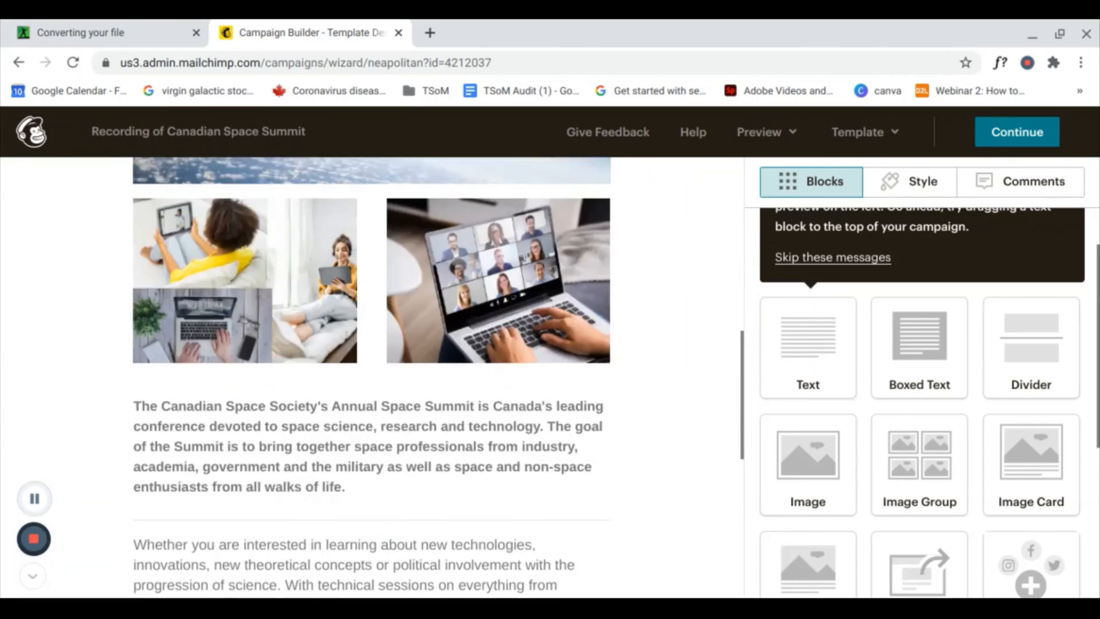
pyautogui.moveTo(366, 486)
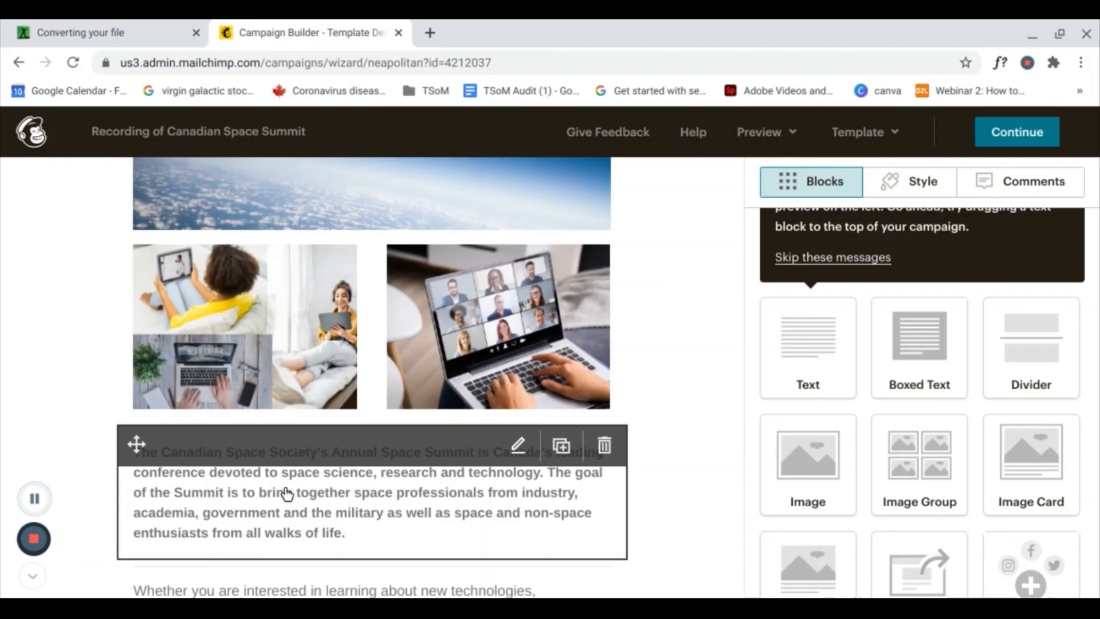
pyautogui.click(478, 491)
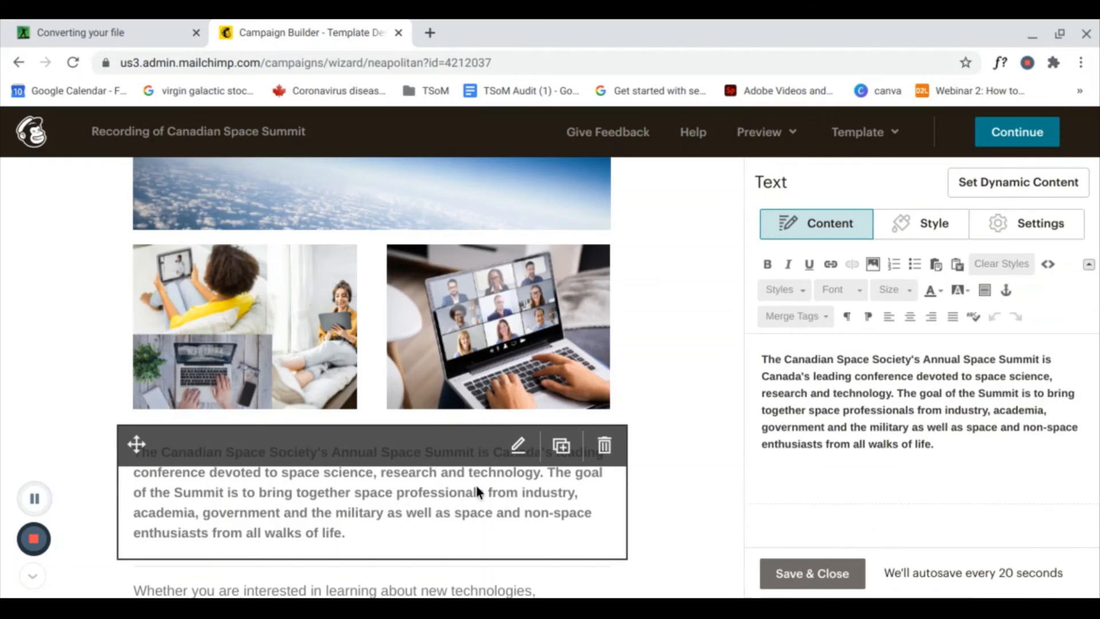
pyautogui.click(767, 366)
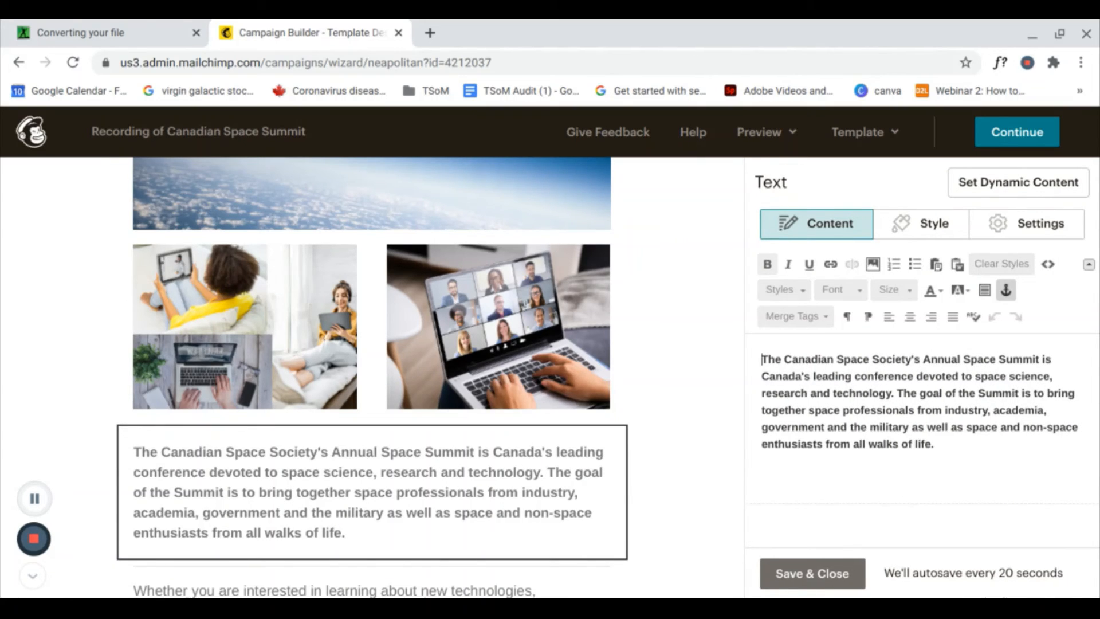
pyautogui.press('Return')
pyautogui.press('Return')
pyautogui.click(764, 361)
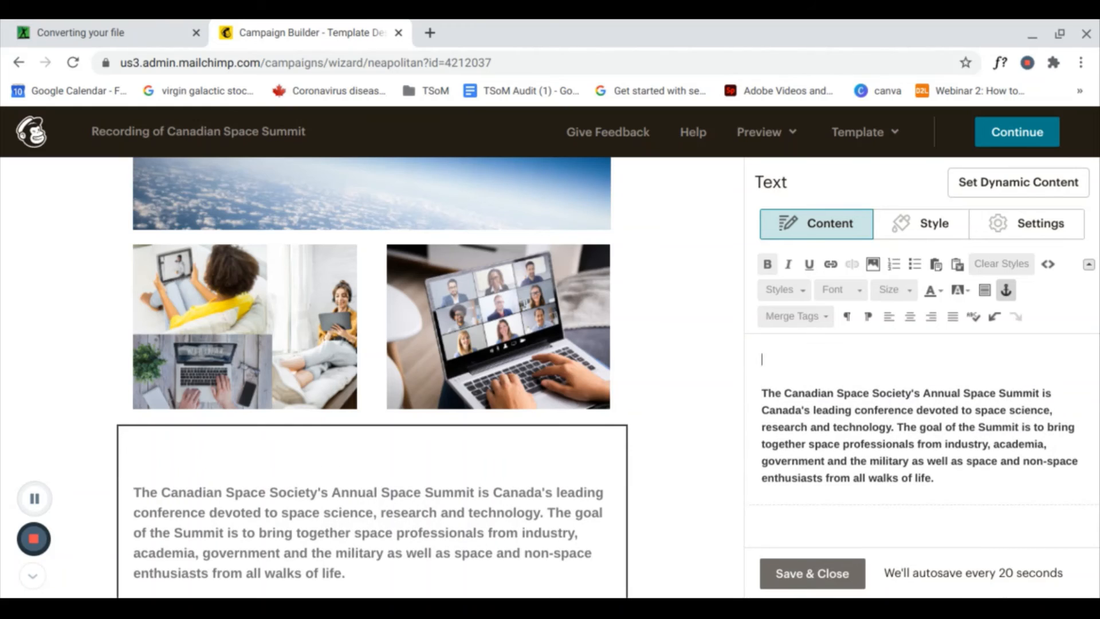
pyautogui.write('Dear')
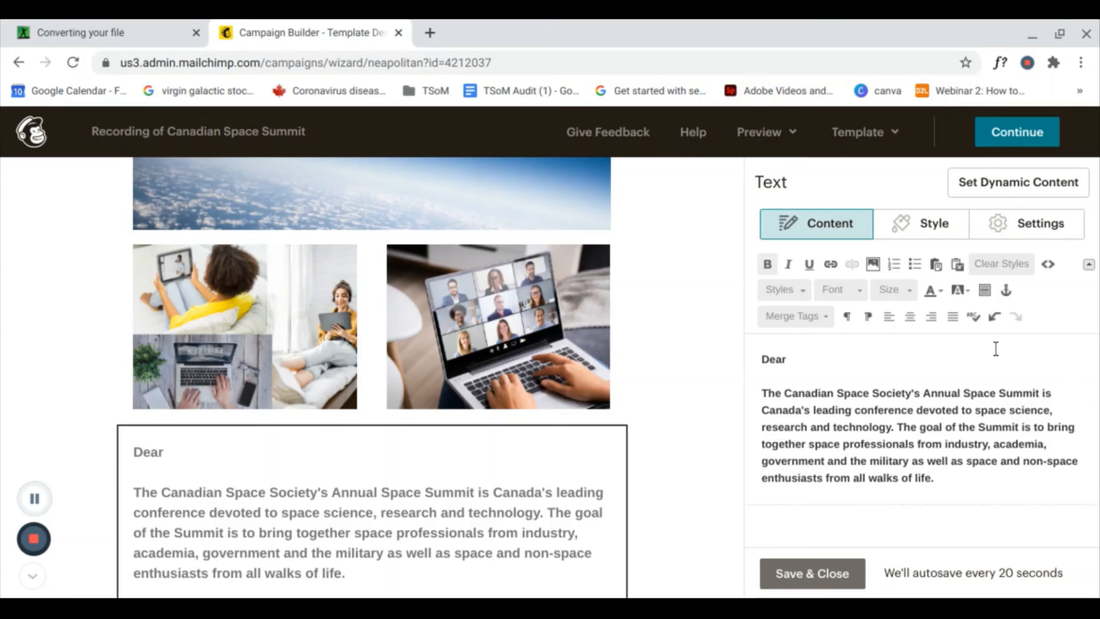
# Step: Complete the greeting with the First Name merge tag and a comma, then save the text block and finish the email design
pyautogui.click(818, 322)
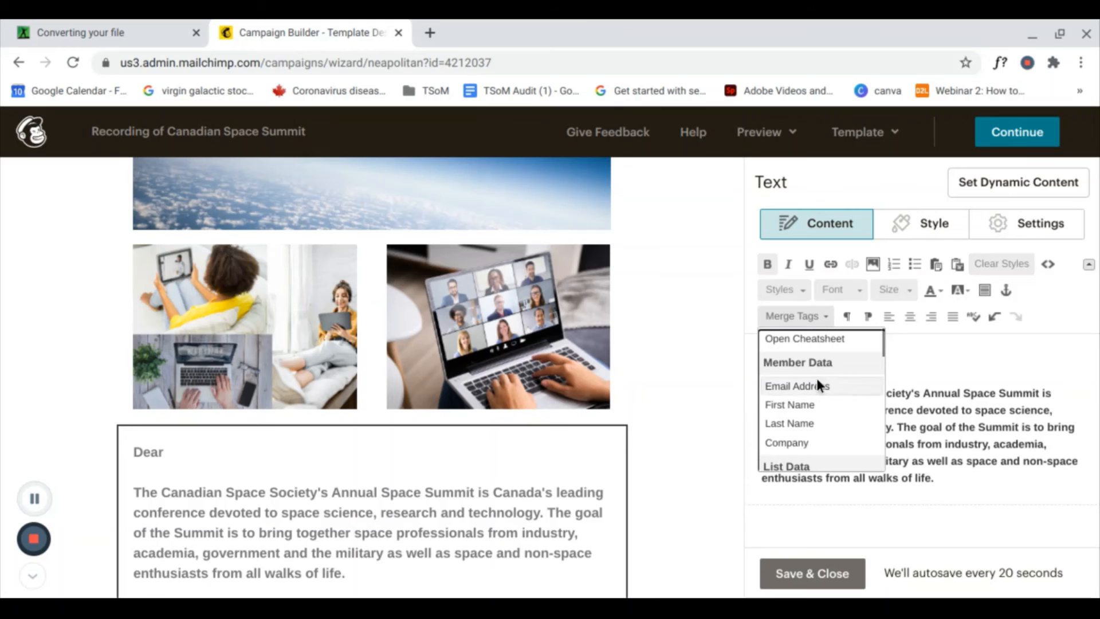
pyautogui.click(819, 404)
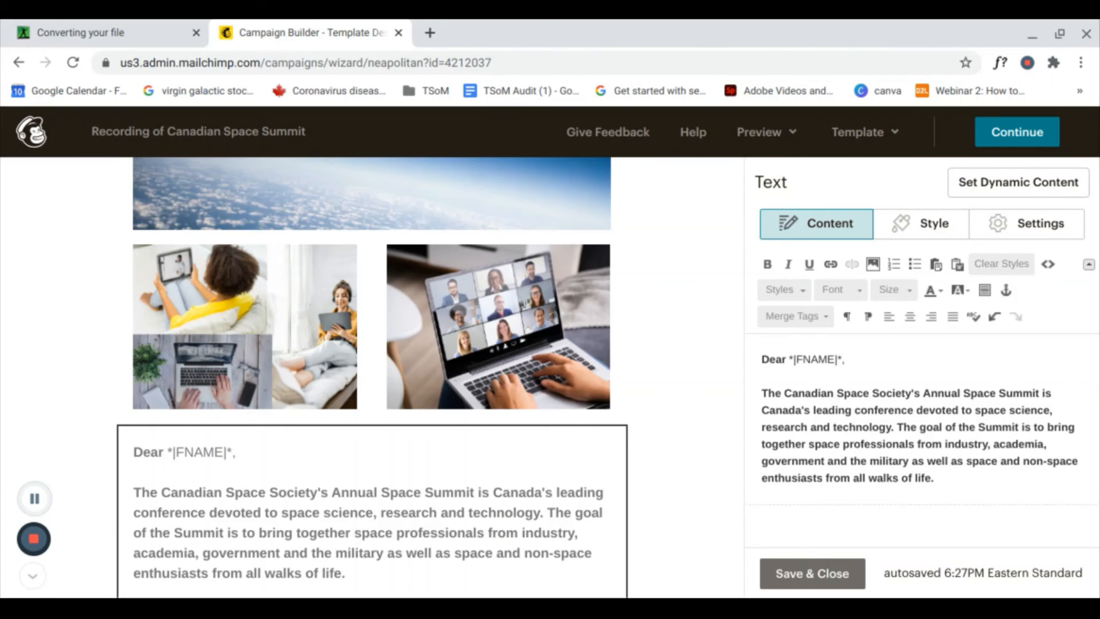
pyautogui.click(821, 567)
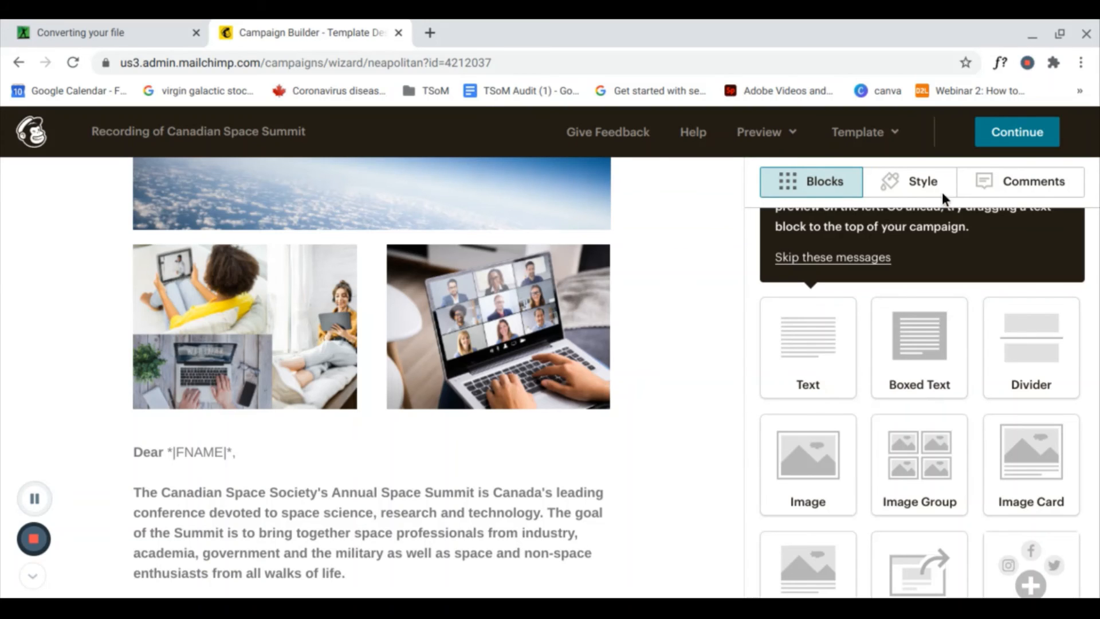
pyautogui.click(1043, 132)
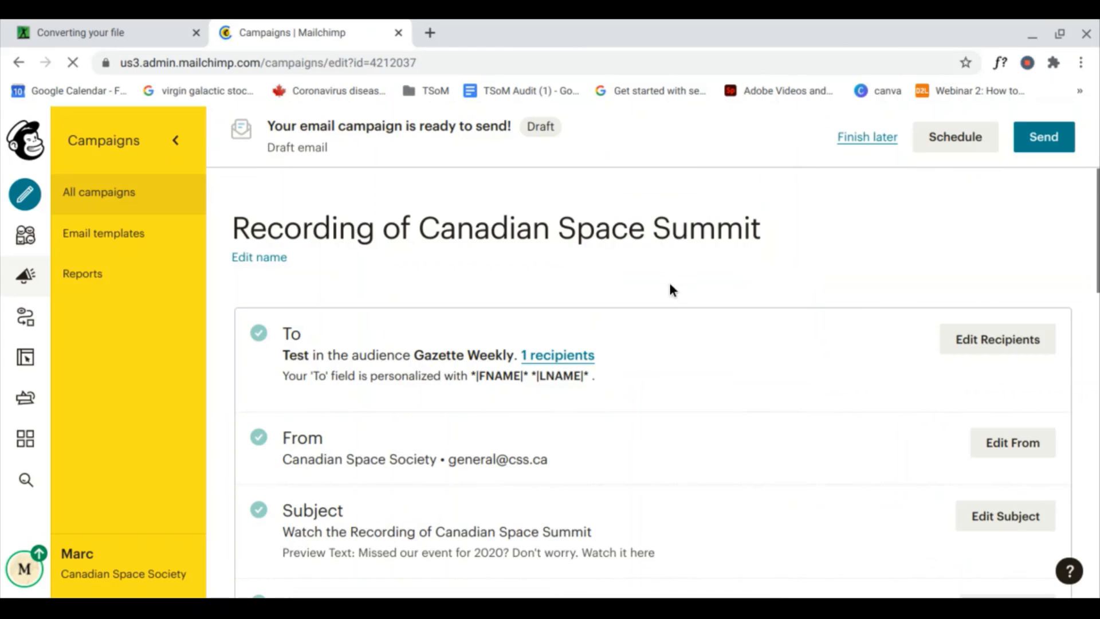
# Step: Schedule the campaign for delivery on January 19 2021 at the specific time 7:15 PM, New York time
pyautogui.scroll(-5, 671, 281)
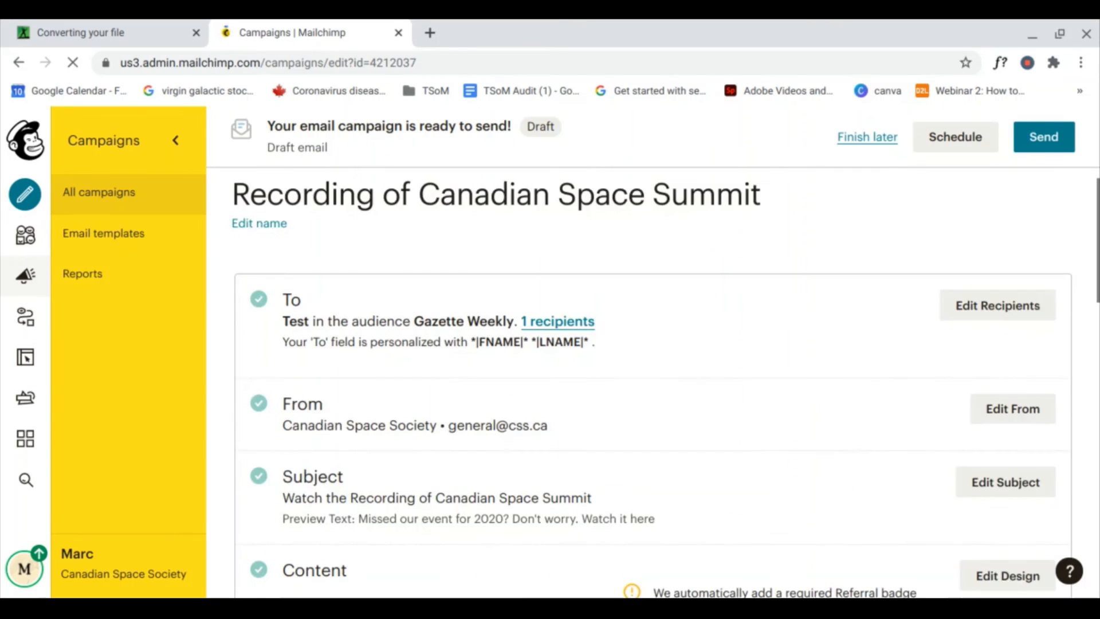
pyautogui.scroll(-6, 667, 383)
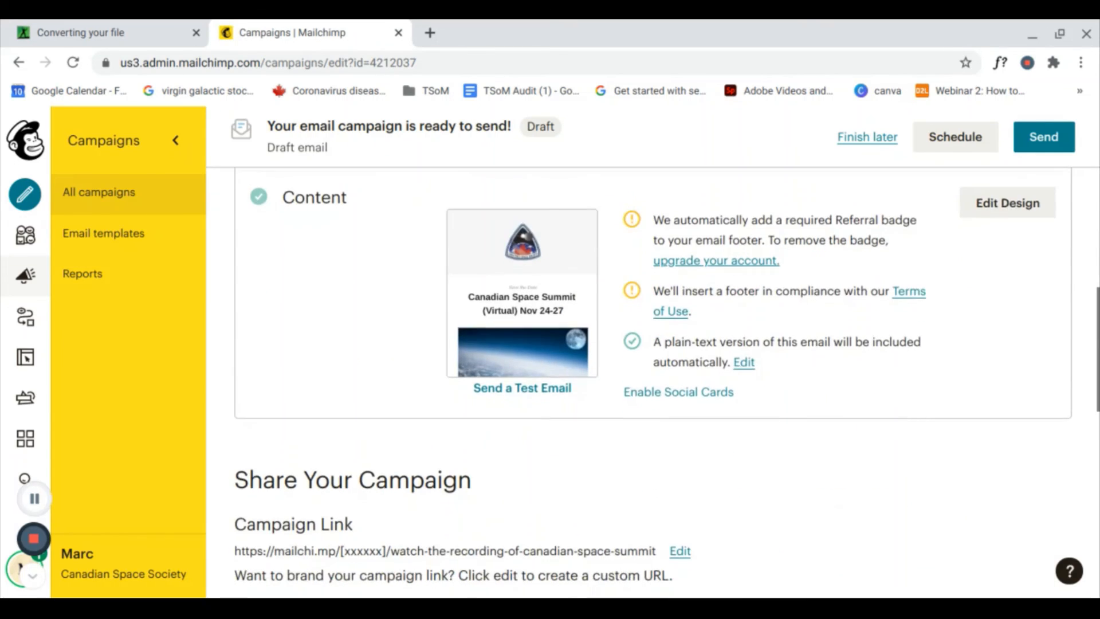
pyautogui.scroll(-6, 652, 383)
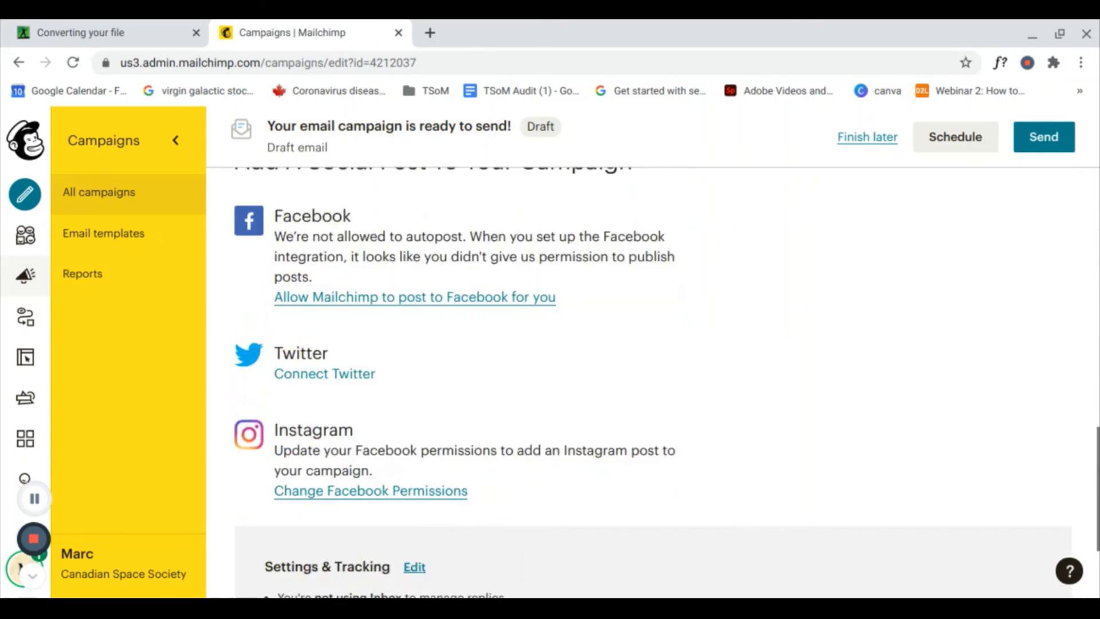
pyautogui.scroll(-2, 667, 383)
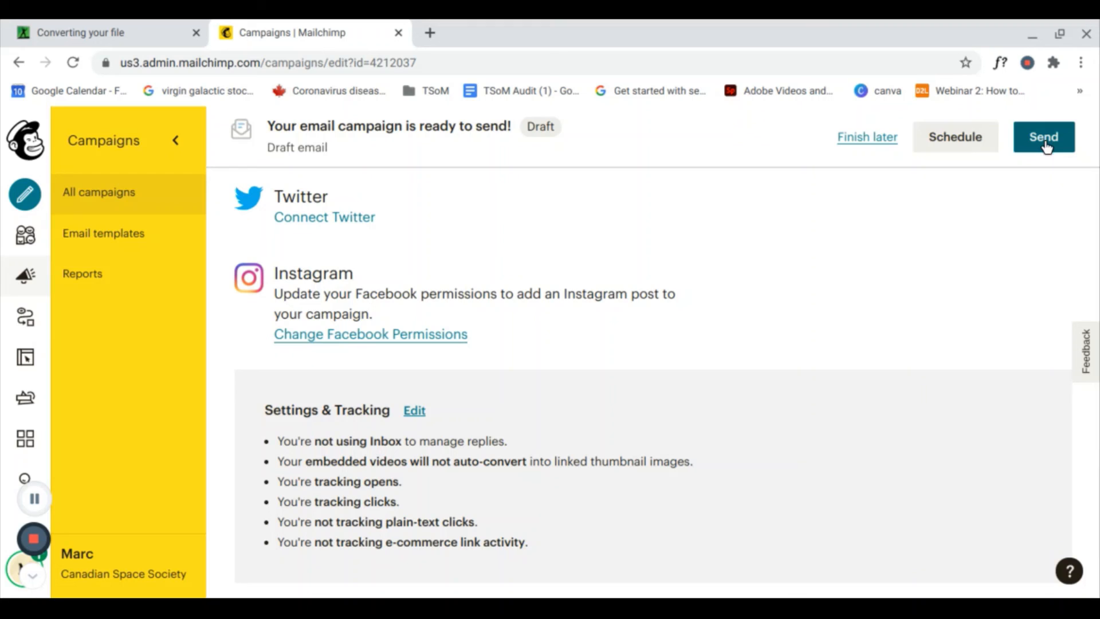
pyautogui.click(968, 148)
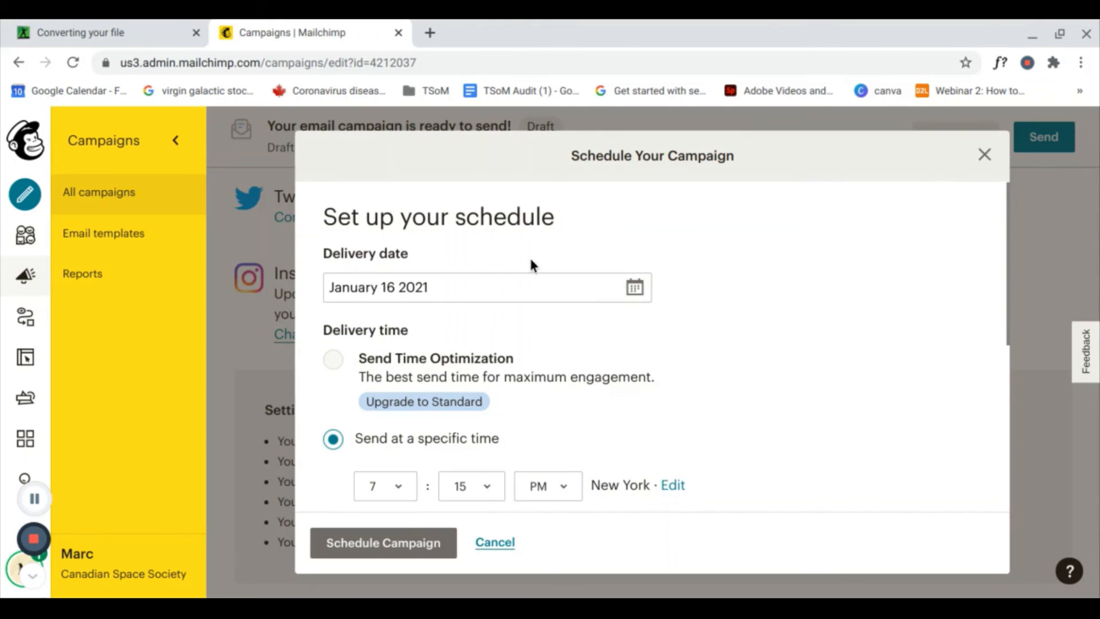
pyautogui.click(635, 297)
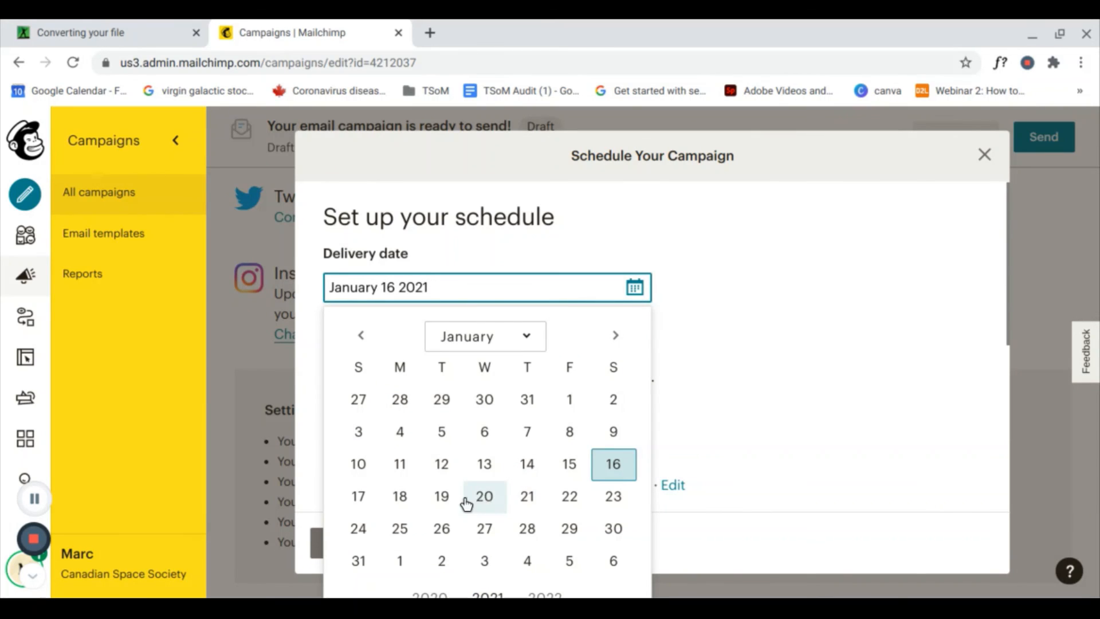
pyautogui.click(441, 496)
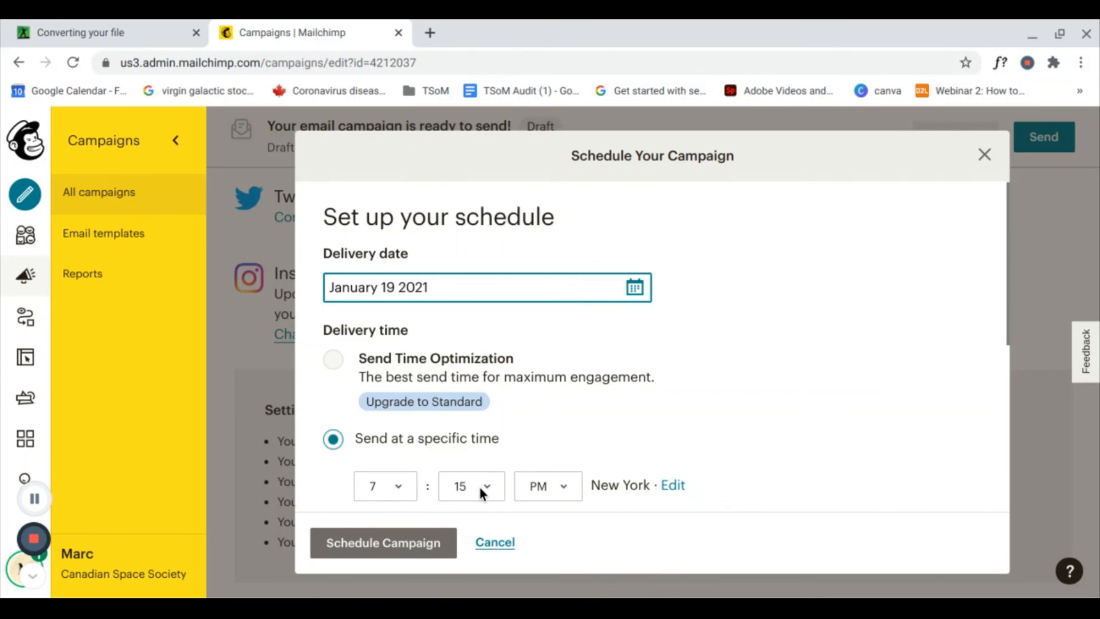
pyautogui.click(430, 543)
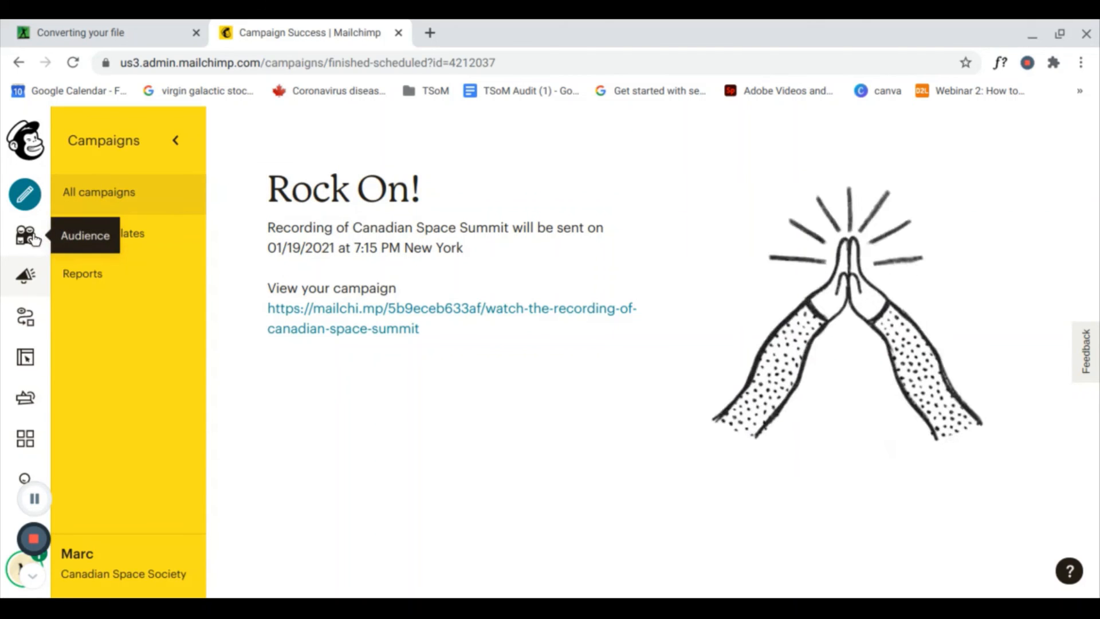
# Step: Open the list of all campaigns and look through the scheduled, sent and draft entries for the Gazette Weekly audience
pyautogui.click(28, 277)
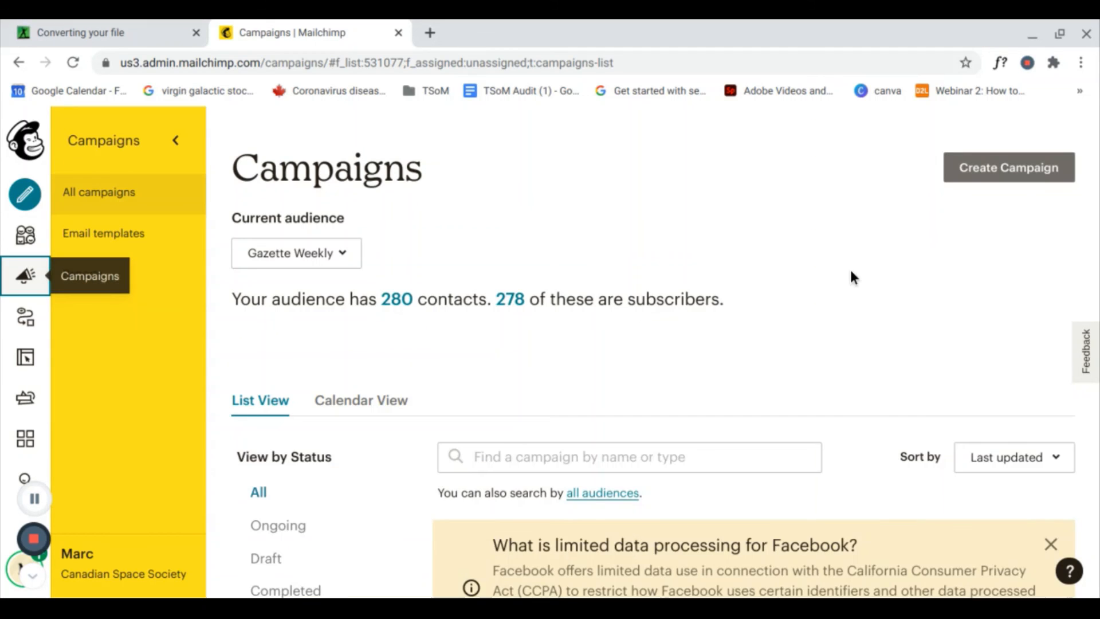
pyautogui.scroll(-1, 850, 267)
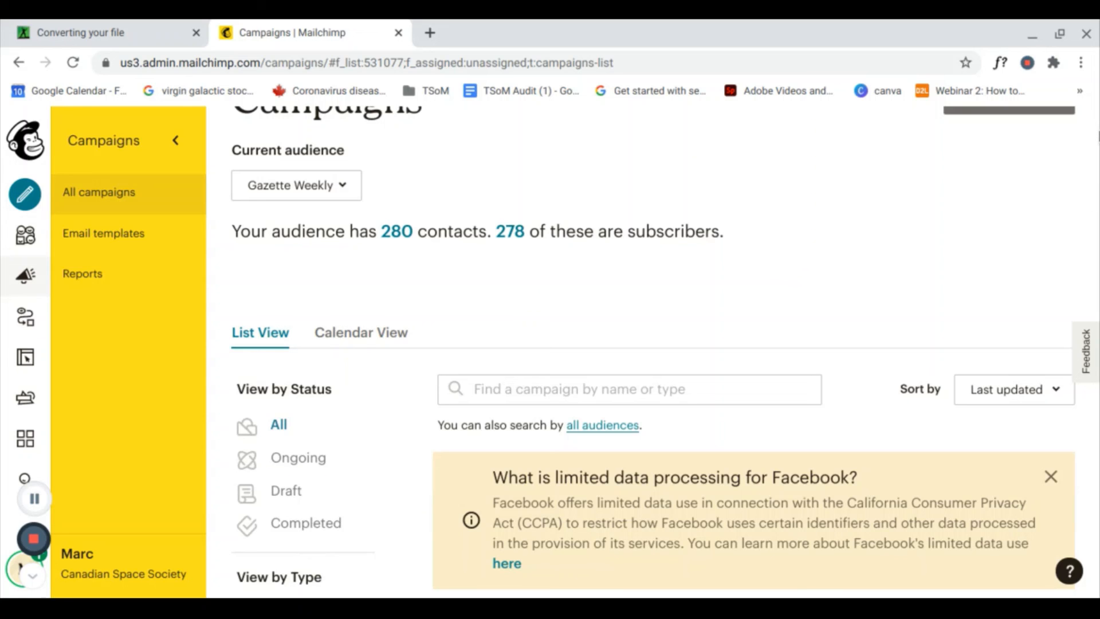
pyautogui.scroll(-7, 1077, 163)
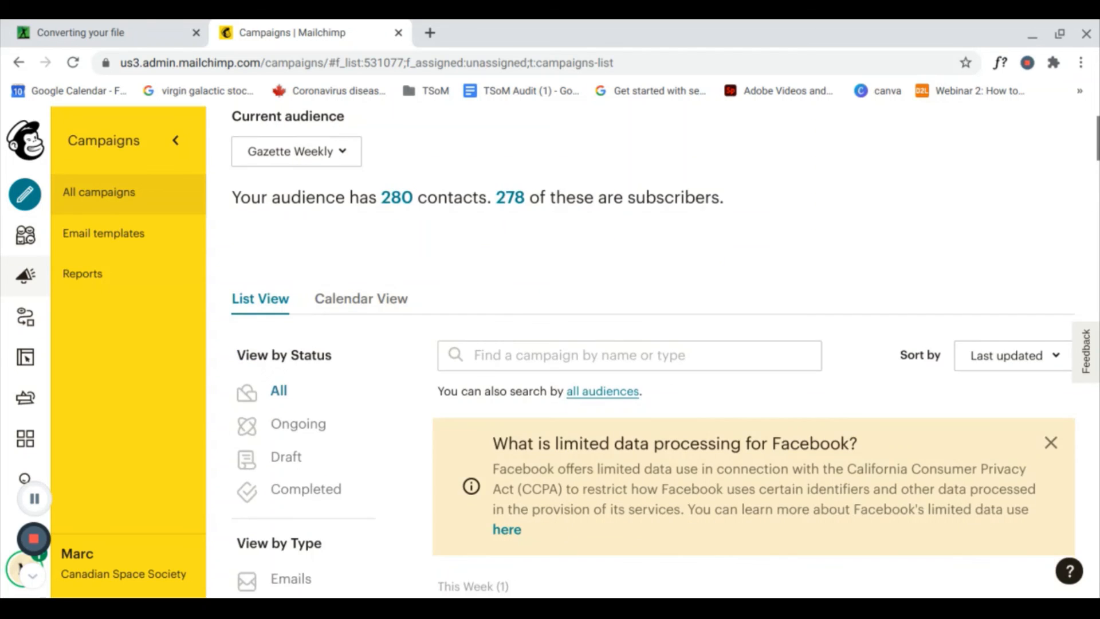
pyautogui.scroll(1, 654, 352)
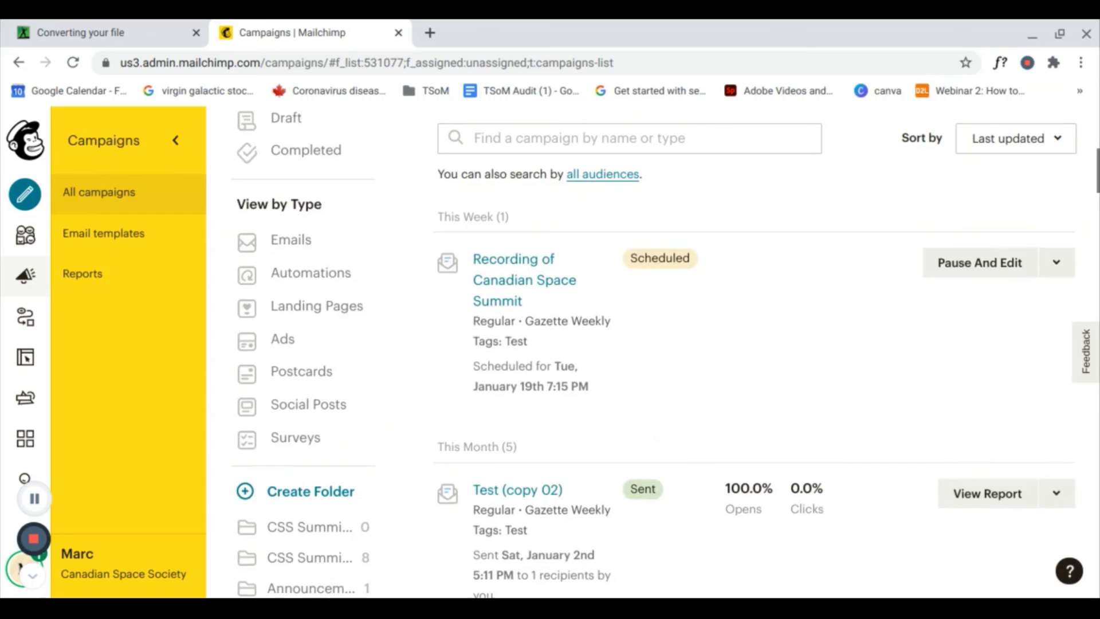
pyautogui.scroll(-3, 654, 352)
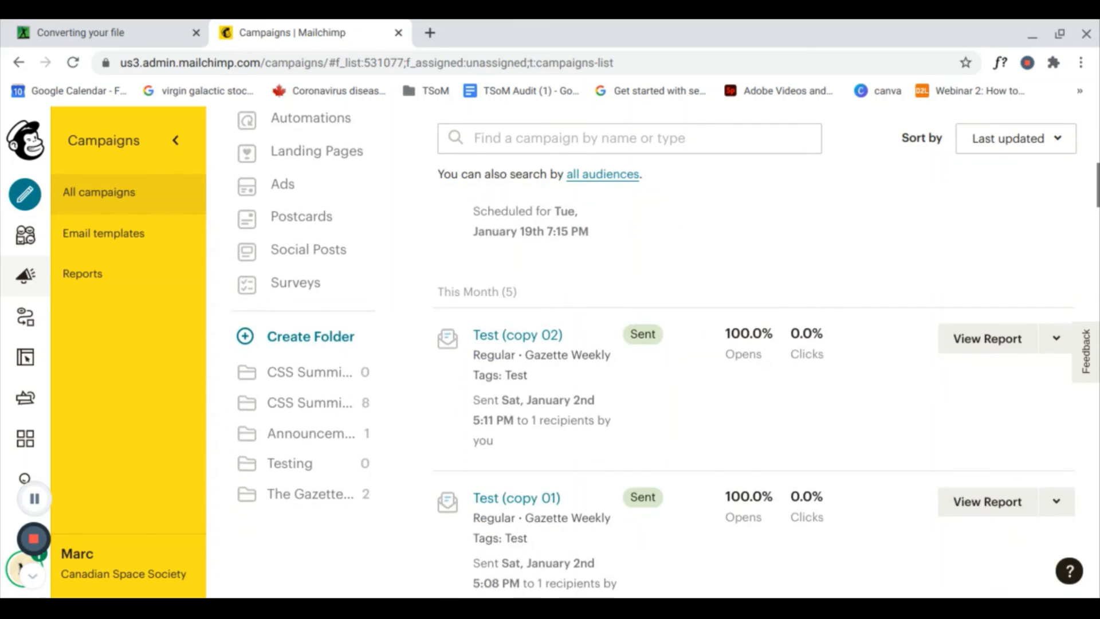
pyautogui.scroll(-8, 653, 351)
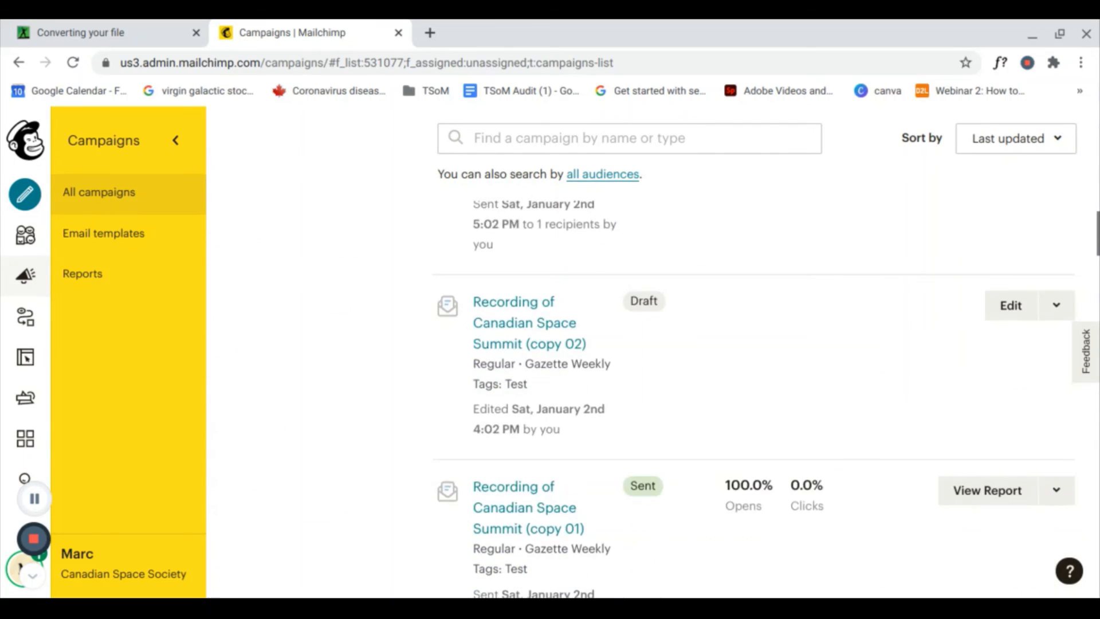
pyautogui.scroll(10, 755, 399)
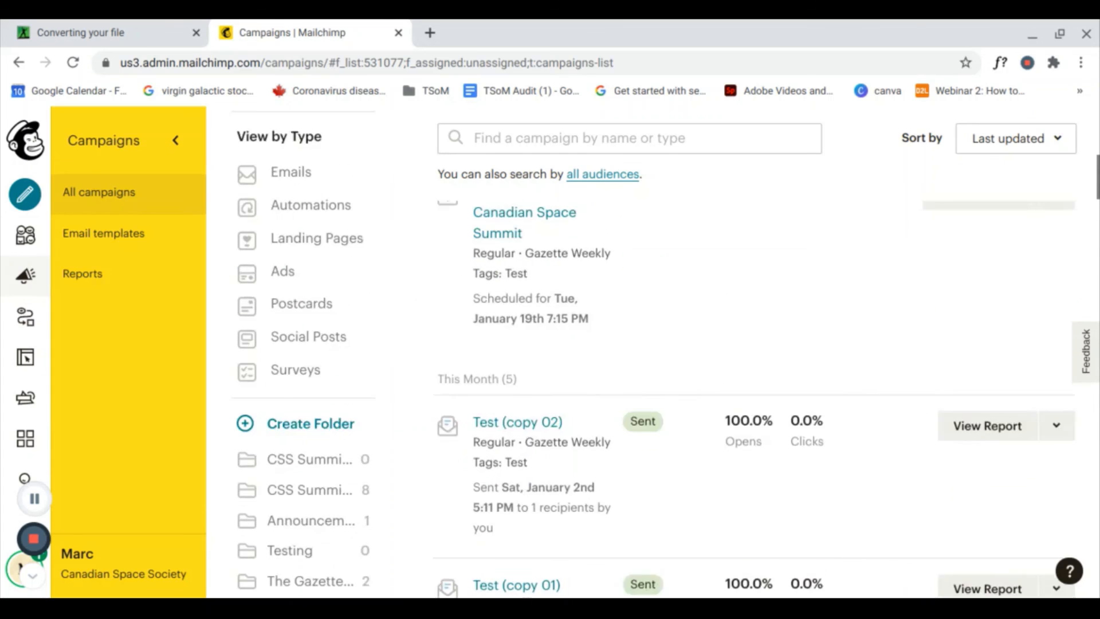